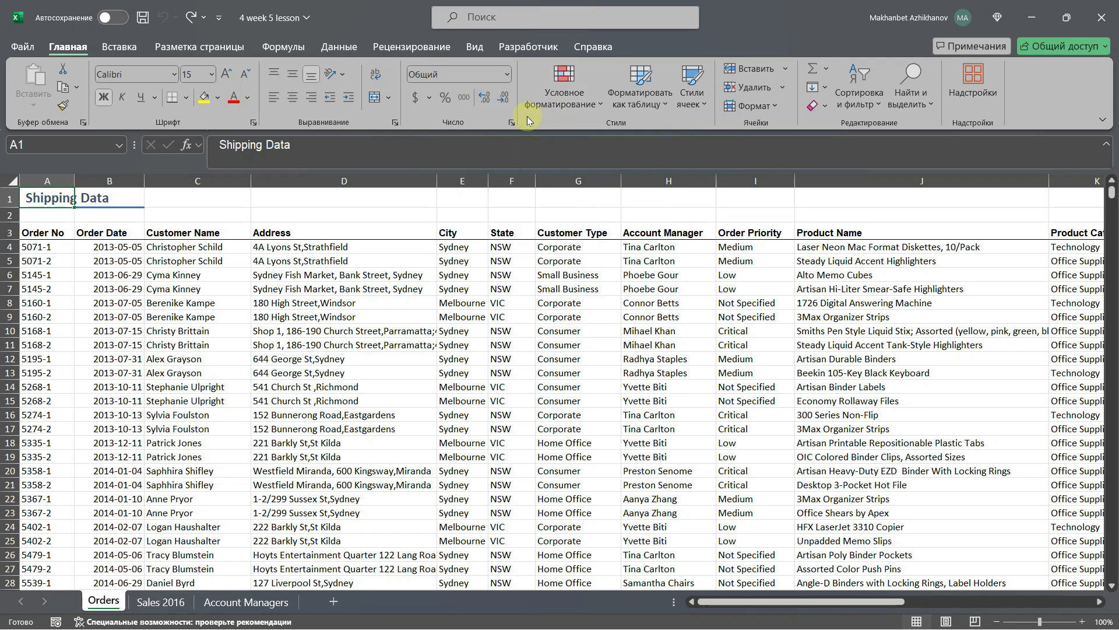
- Set up a conditional formatting rule on the Total column (W) that highlights cells greater than 100
{"action": "left_click_drag", "start_coordinate": [703, 603], "coordinate": [916, 607]}
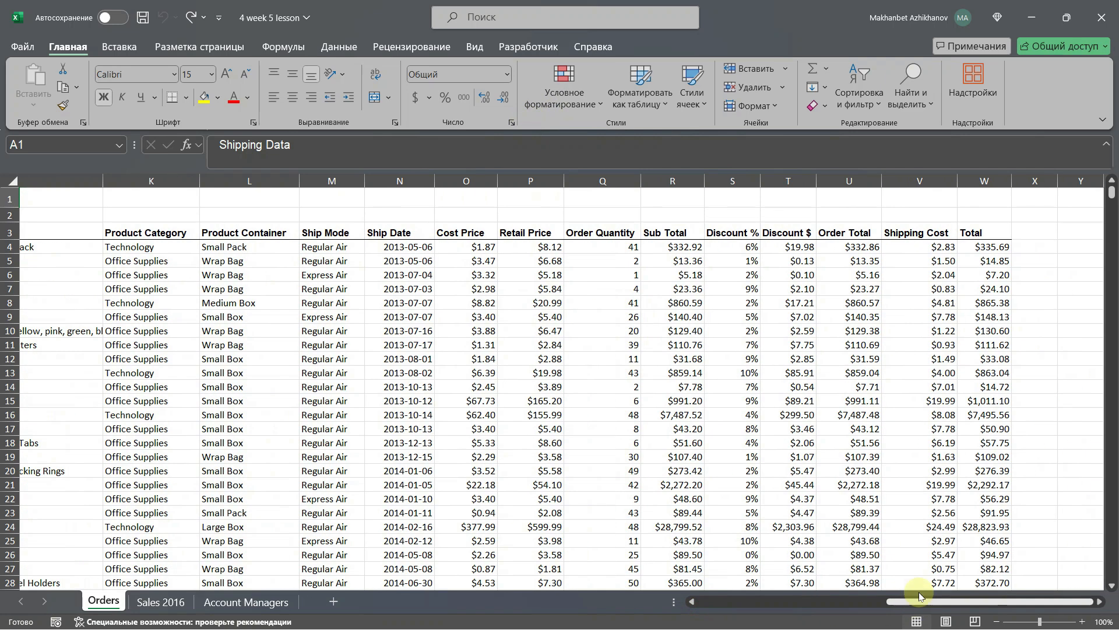
{"action": "left_click", "coordinate": [987, 181]}
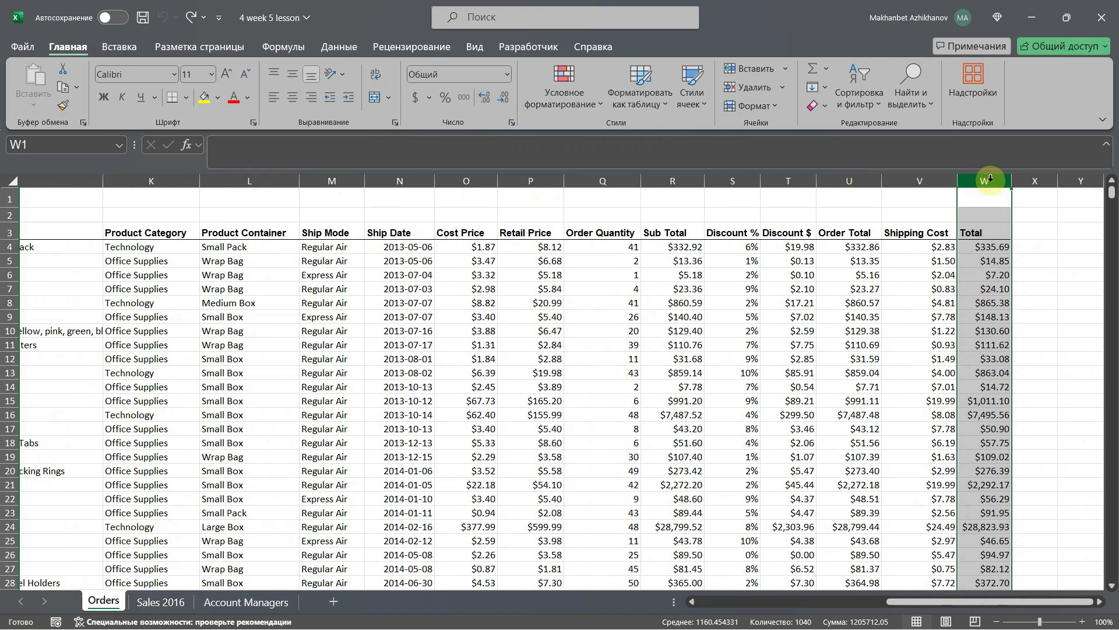
{"action": "left_click", "coordinate": [557, 108]}
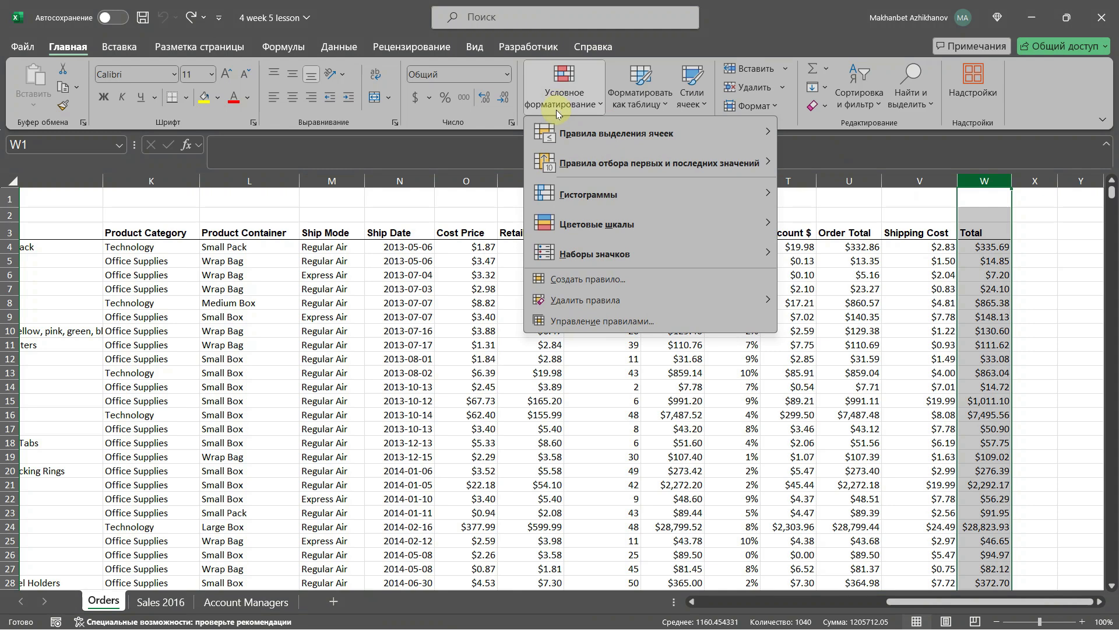
{"action": "mouse_move", "coordinate": [594, 139]}
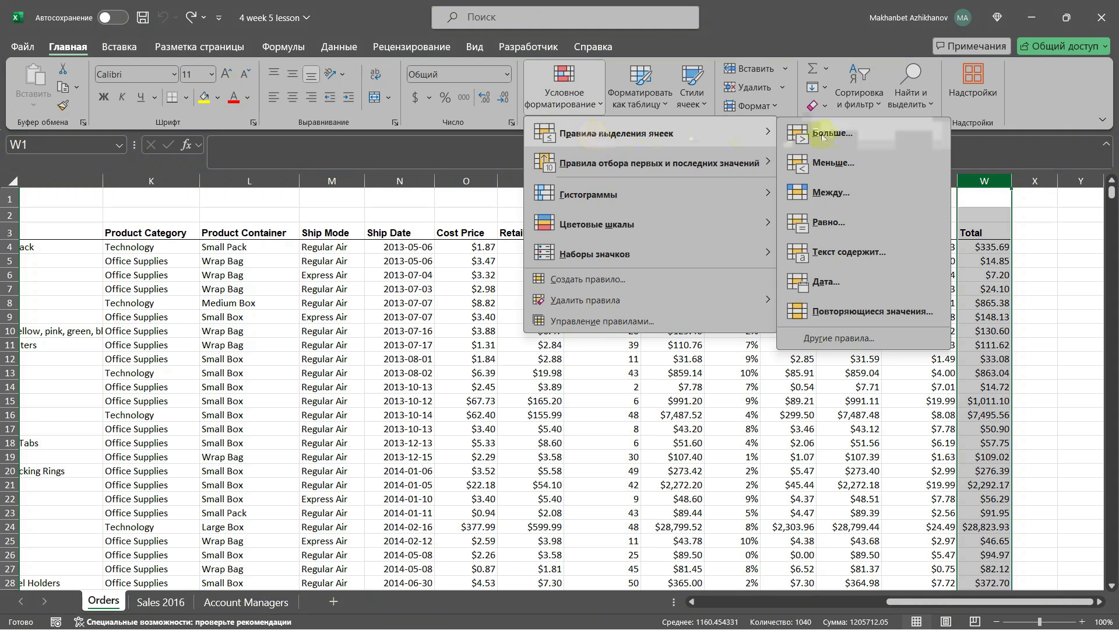
{"action": "left_click", "coordinate": [851, 133]}
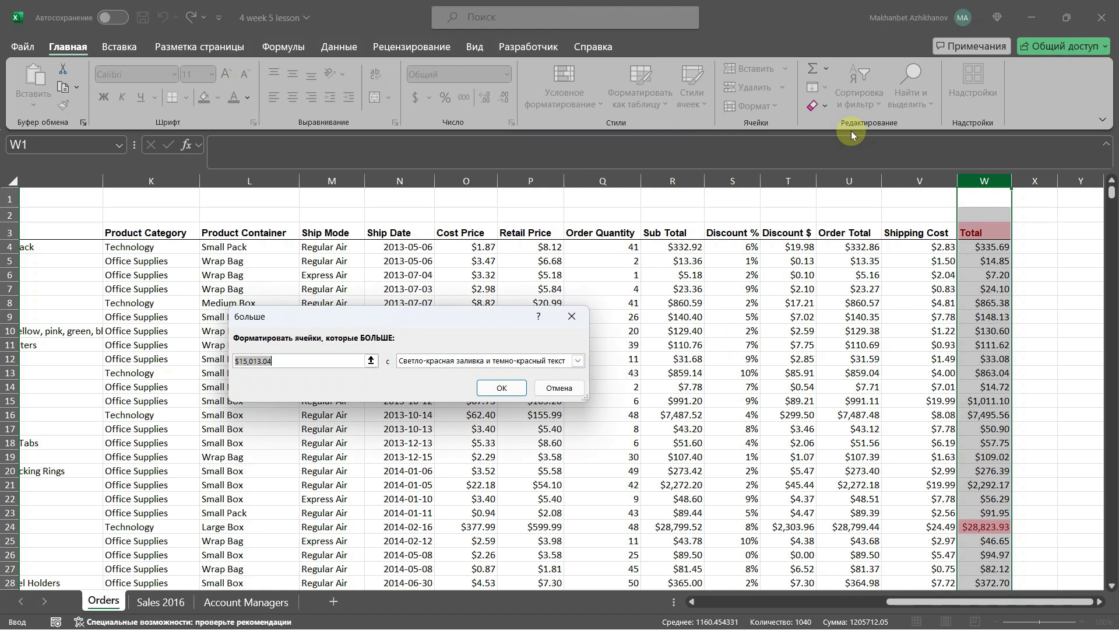
{"action": "key", "text": "BackSpace"}
{"action": "type", "text": "100"}
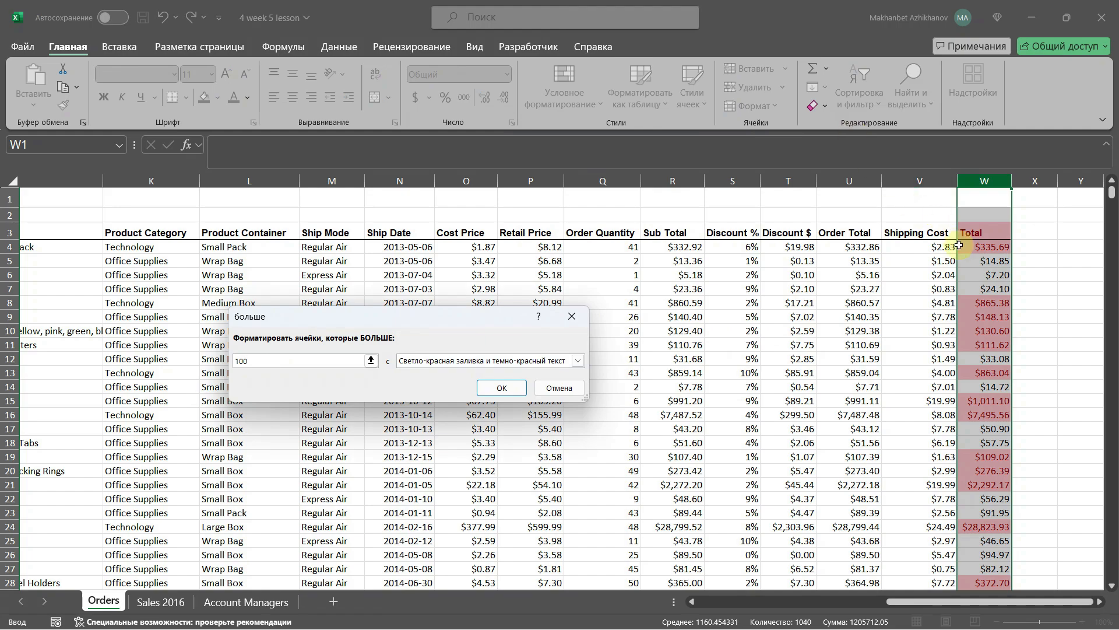
{"action": "scroll", "coordinate": [965, 290], "scroll_direction": "down", "scroll_amount": 6}
{"action": "scroll", "coordinate": [965, 290], "scroll_direction": "down", "scroll_amount": 7}
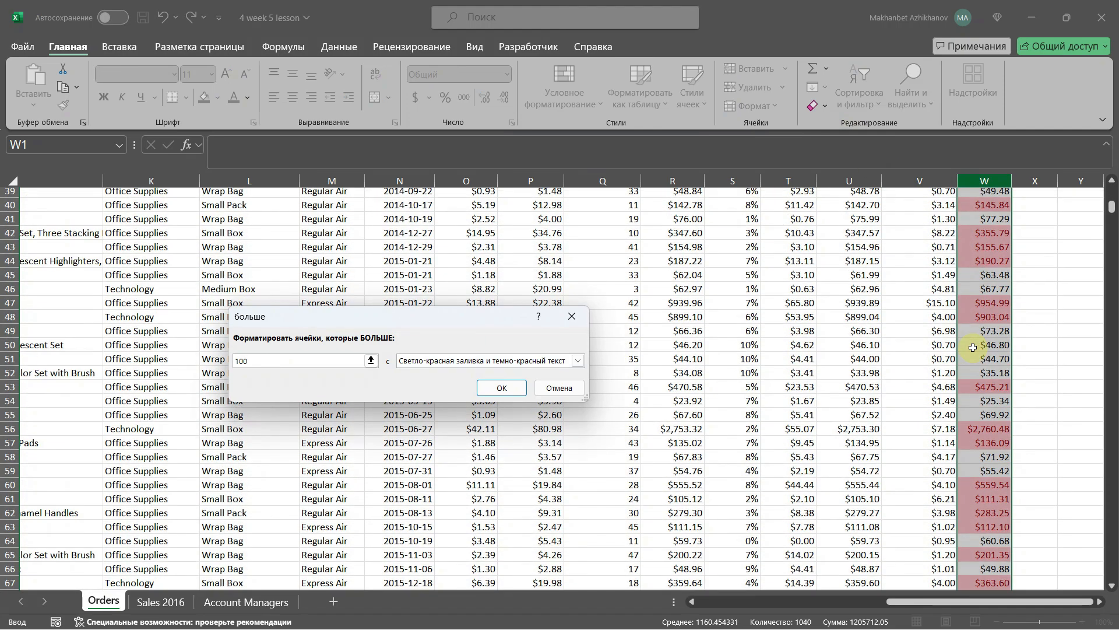
{"action": "scroll", "coordinate": [983, 443], "scroll_direction": "up", "scroll_amount": 13}
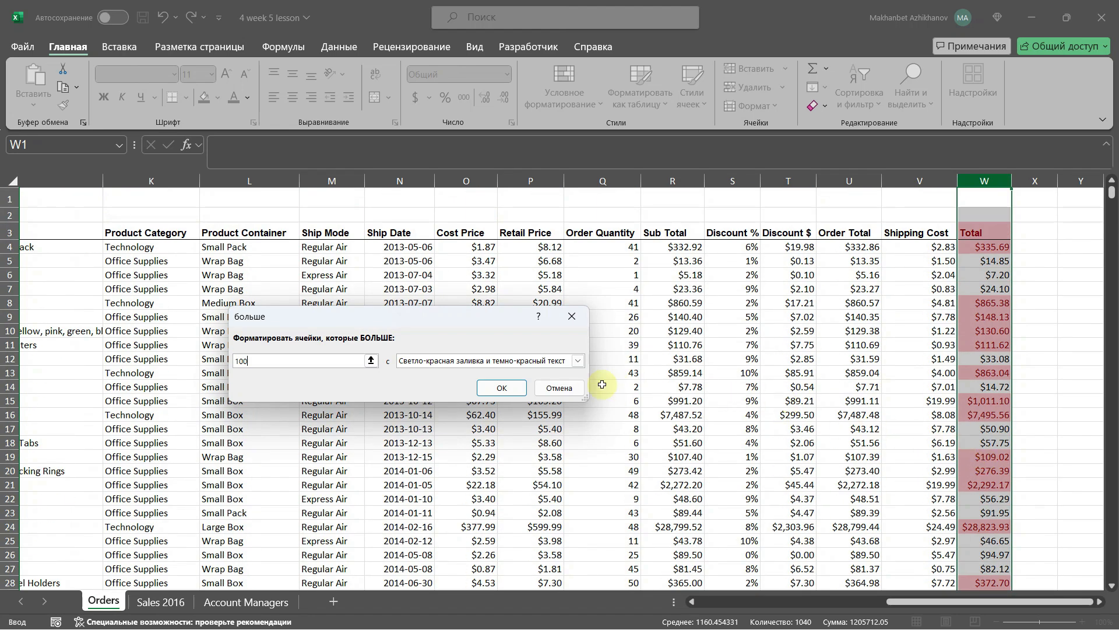
- Try the yellow and green fill styles for the greater-than rule, but apply it with light red fill and dark red text
{"action": "left_click", "coordinate": [577, 361]}
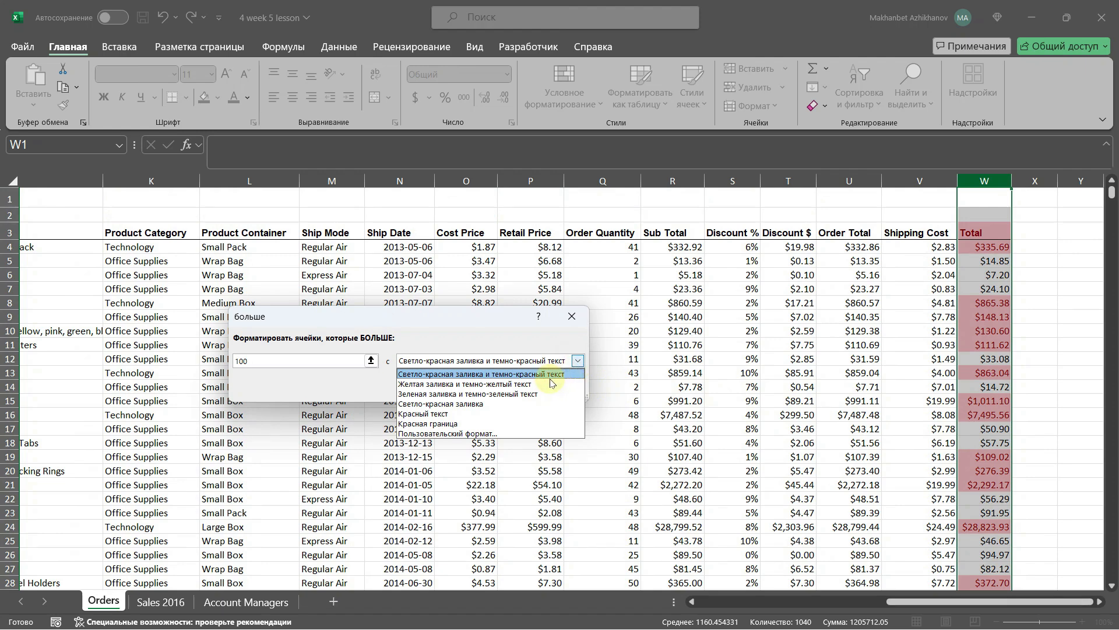
{"action": "left_click", "coordinate": [568, 383]}
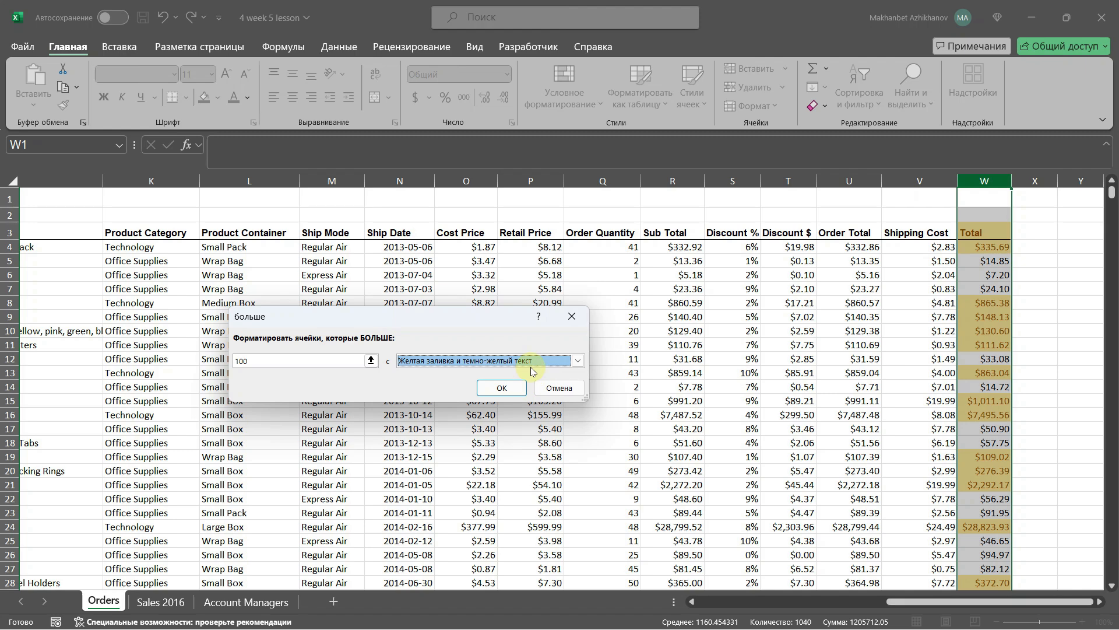
{"action": "left_click", "coordinate": [532, 365]}
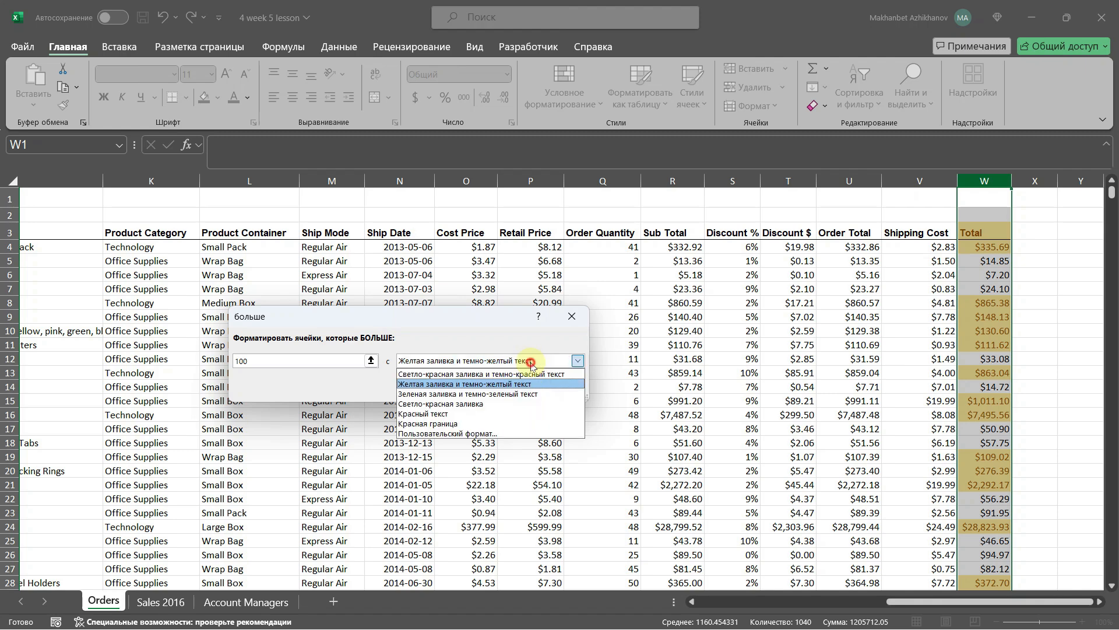
{"action": "left_click", "coordinate": [531, 394]}
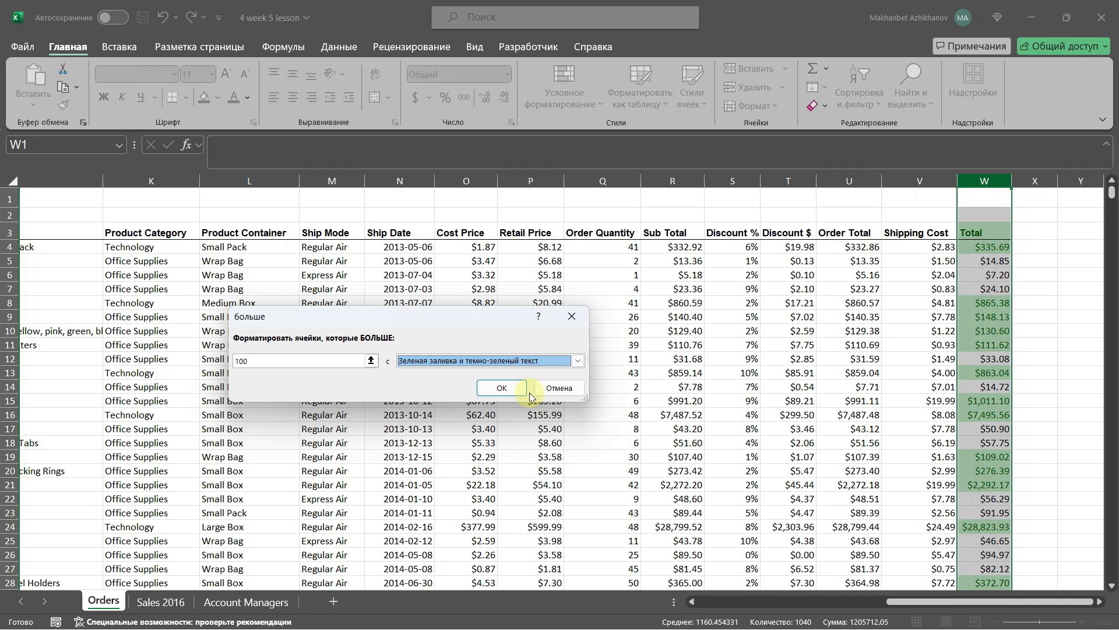
{"action": "left_click", "coordinate": [529, 363]}
{"action": "left_click", "coordinate": [526, 376]}
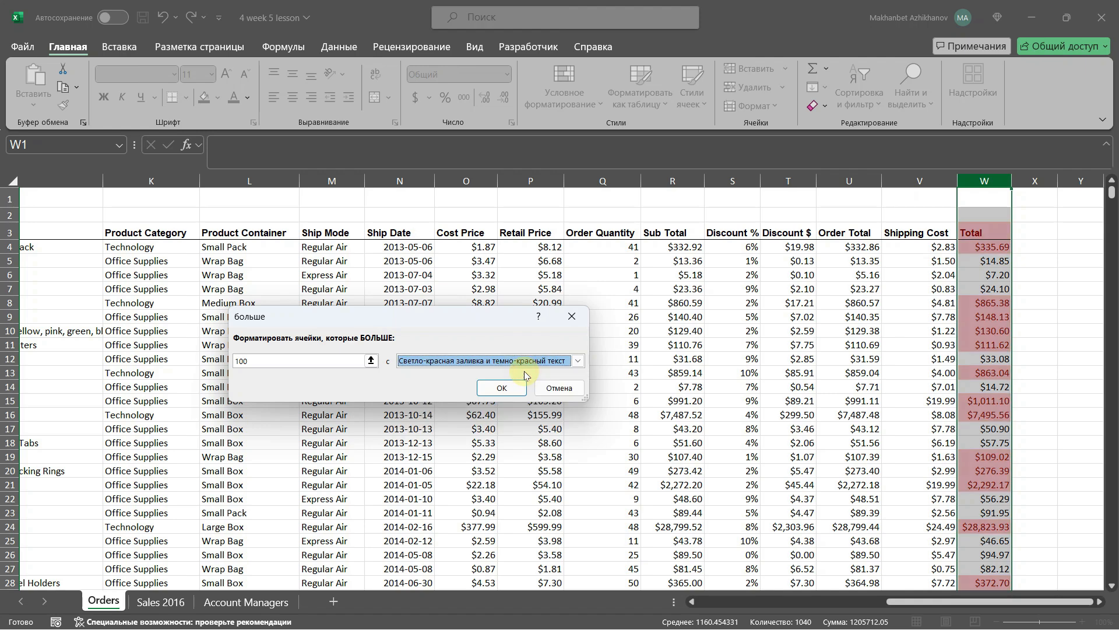
{"action": "left_click", "coordinate": [502, 388]}
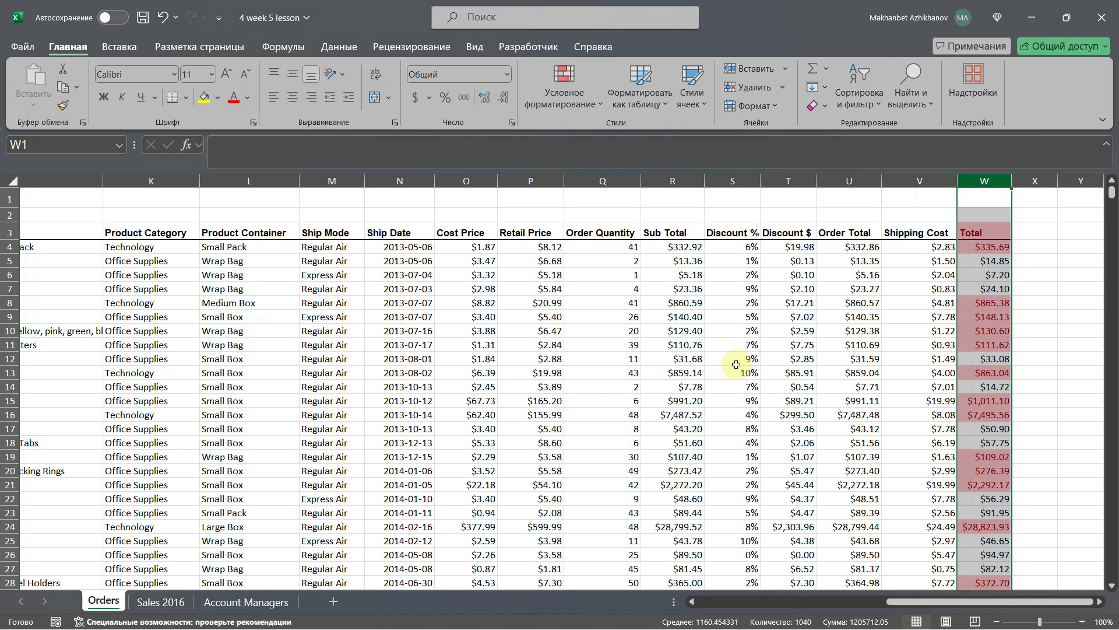
- Clear the conditional formatting rules from the selected Total column
{"action": "left_click", "coordinate": [600, 110]}
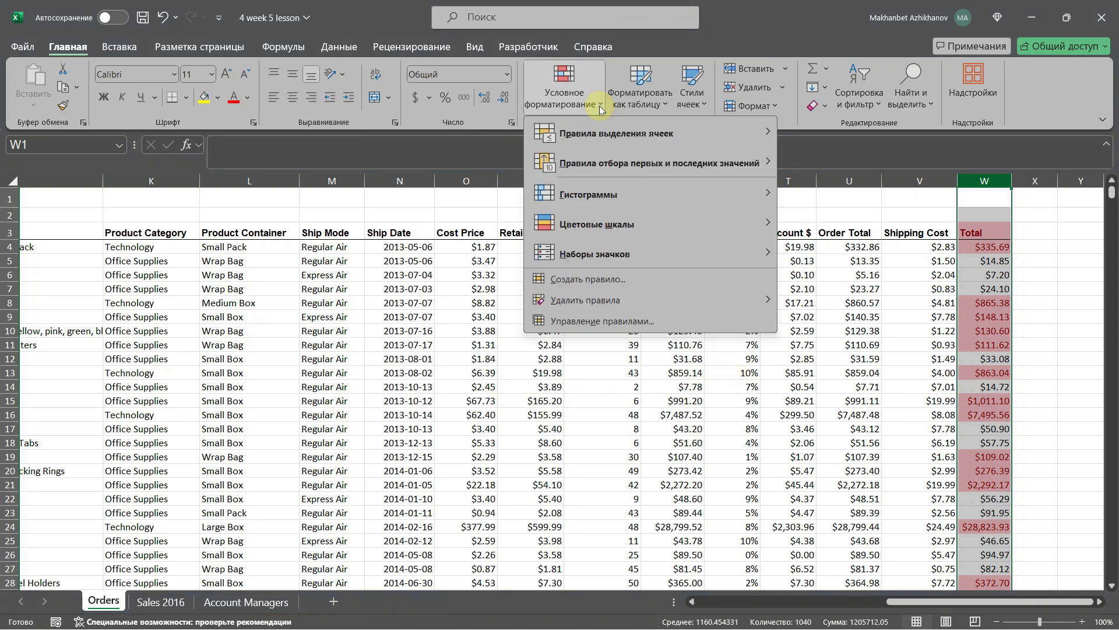
{"action": "mouse_move", "coordinate": [618, 300]}
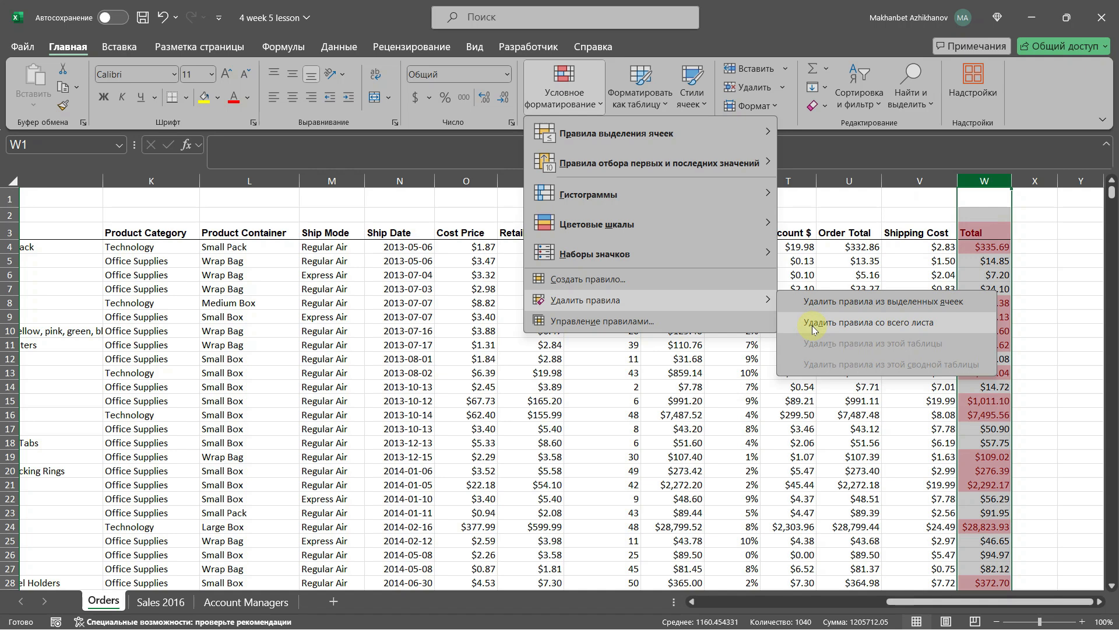
{"action": "left_click", "coordinate": [816, 308]}
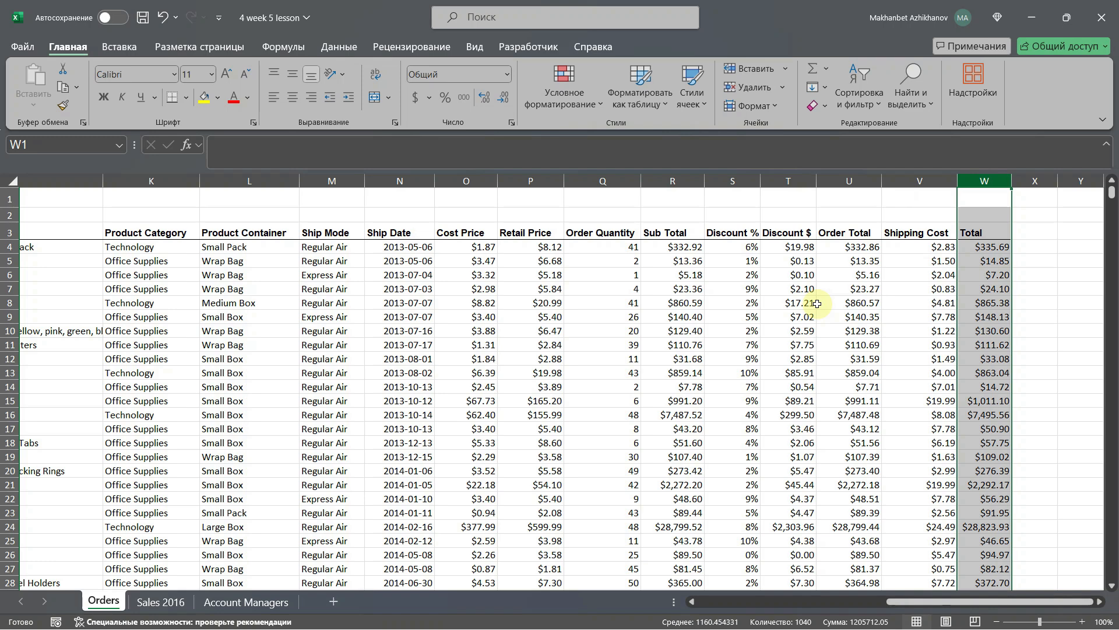
{"action": "left_click", "coordinate": [585, 110]}
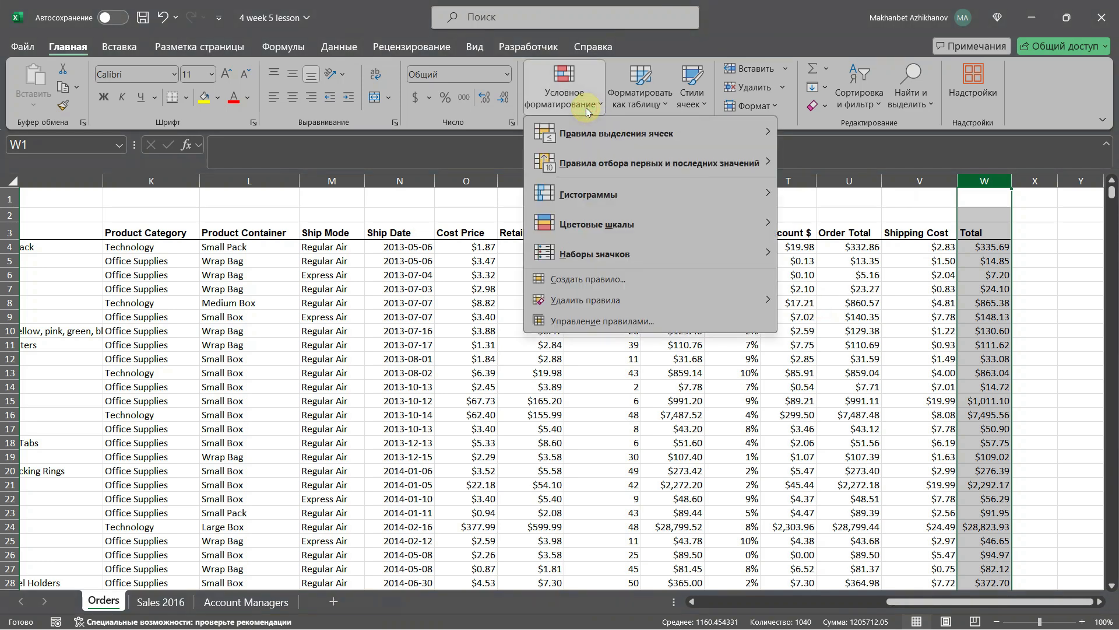
{"action": "mouse_move", "coordinate": [613, 139]}
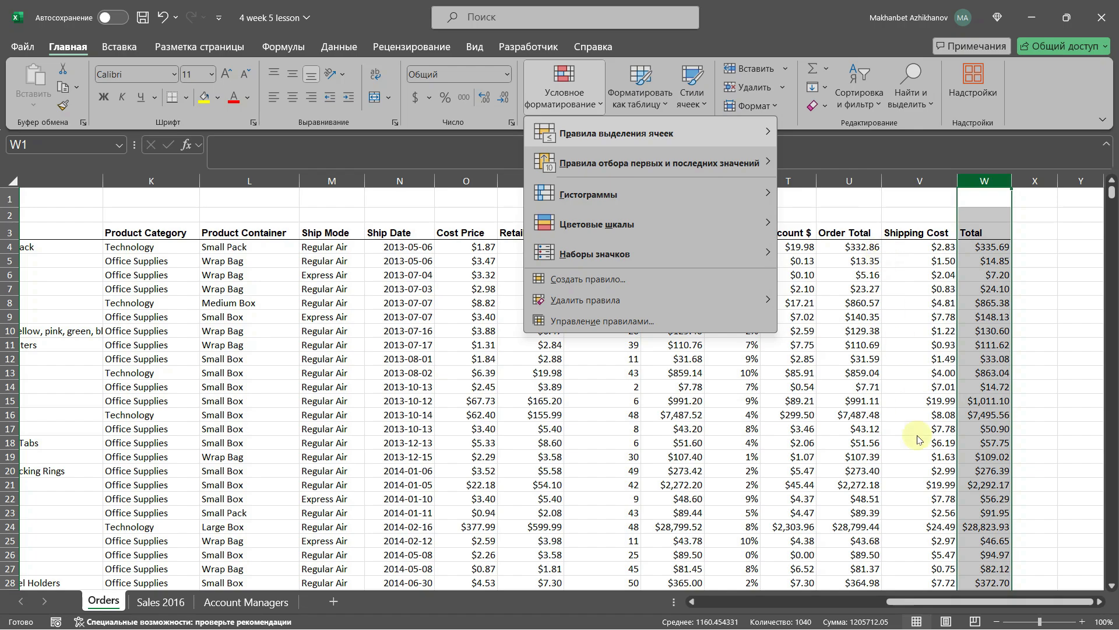
{"action": "left_click", "coordinate": [929, 602]}
- Set up a text-contains highlighting rule on the Account Manager column (H), entering the first letters of a manager's name as the criterion
{"action": "left_click_drag", "start_coordinate": [930, 603], "coordinate": [744, 602]}
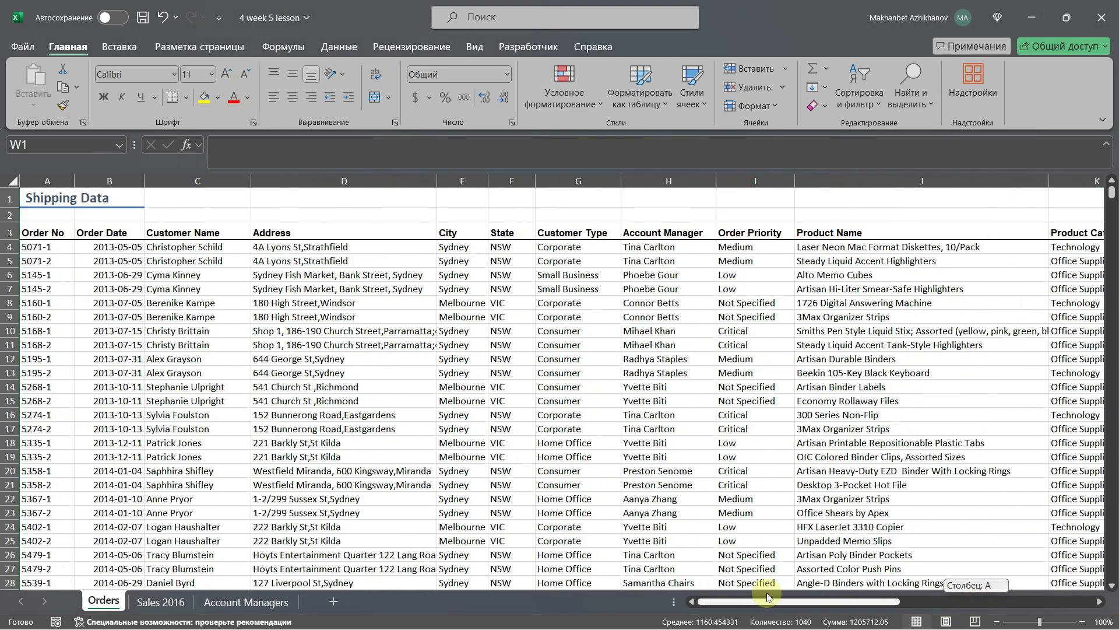
{"action": "left_click", "coordinate": [673, 180]}
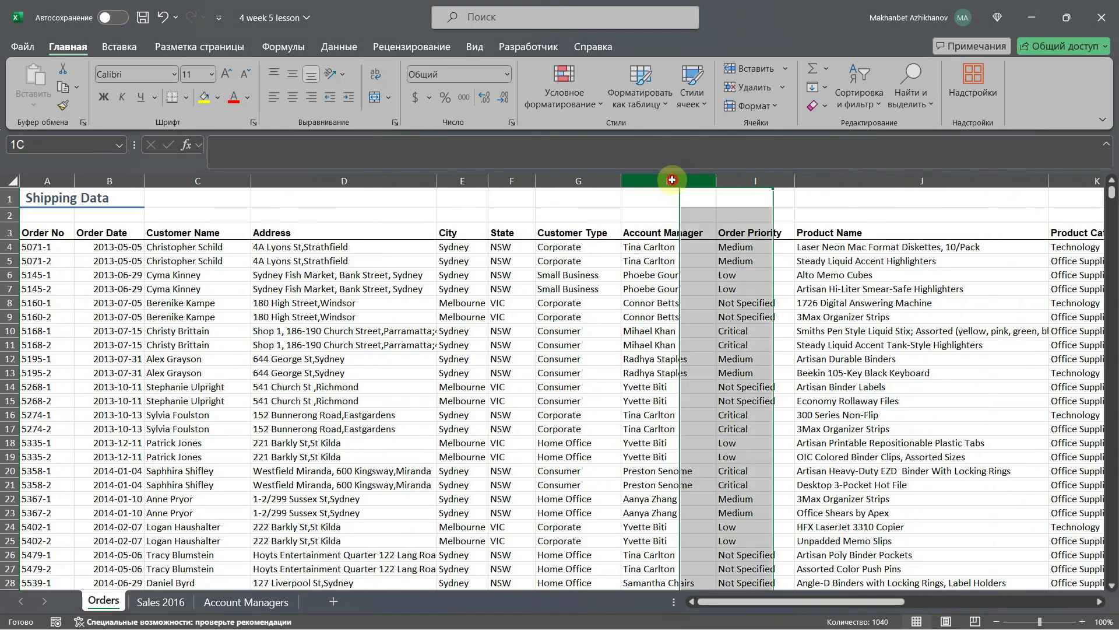
{"action": "left_click", "coordinate": [582, 105]}
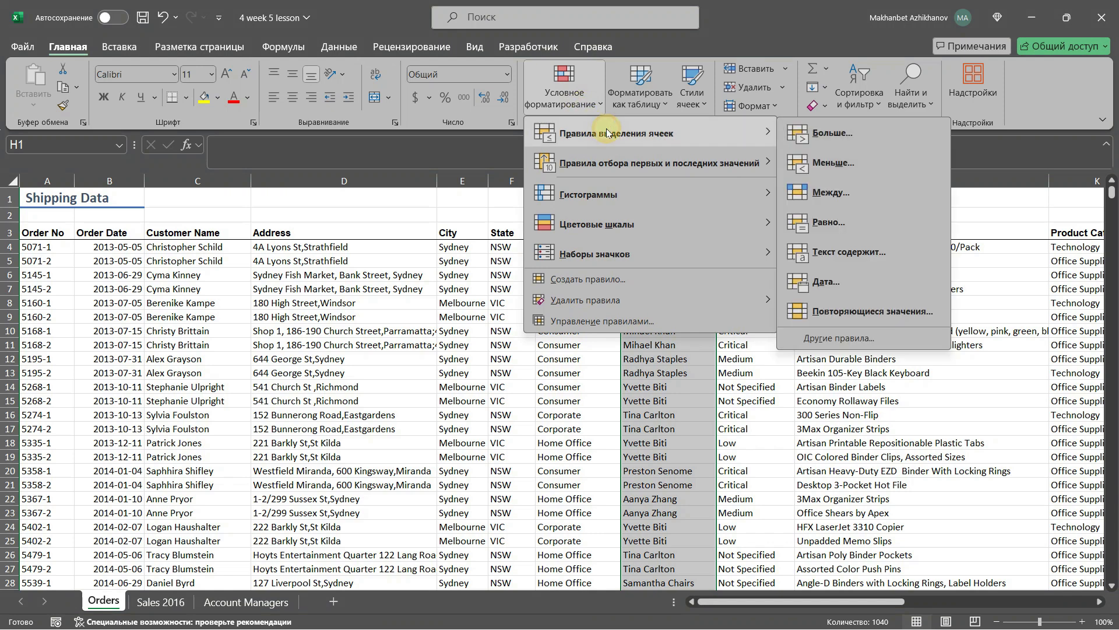
{"action": "left_click", "coordinate": [846, 256]}
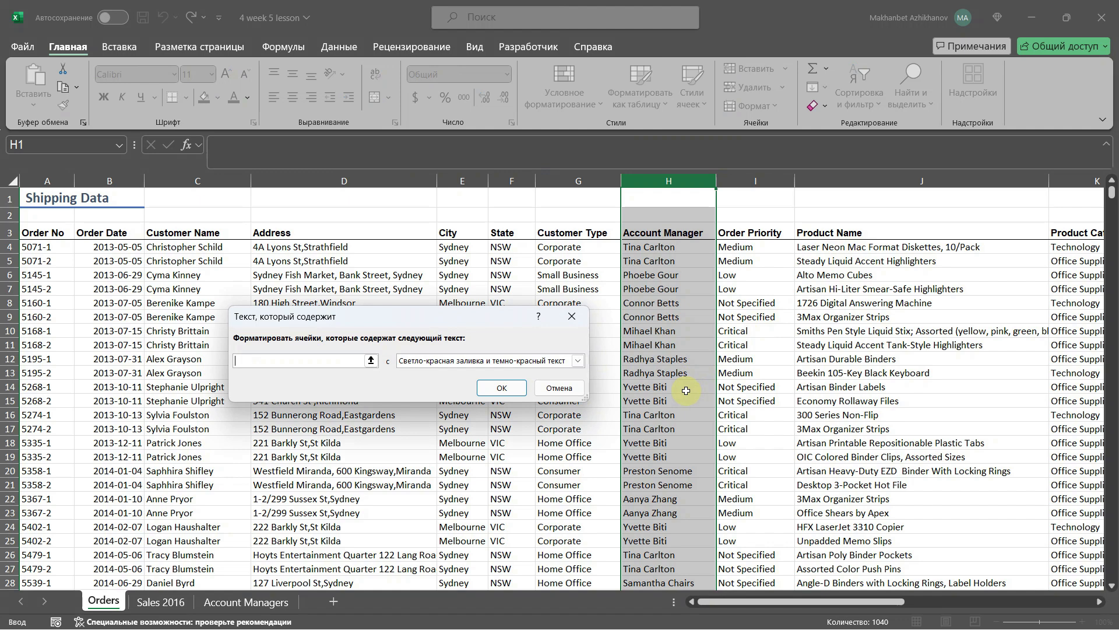
{"action": "type", "text": "Yve"}
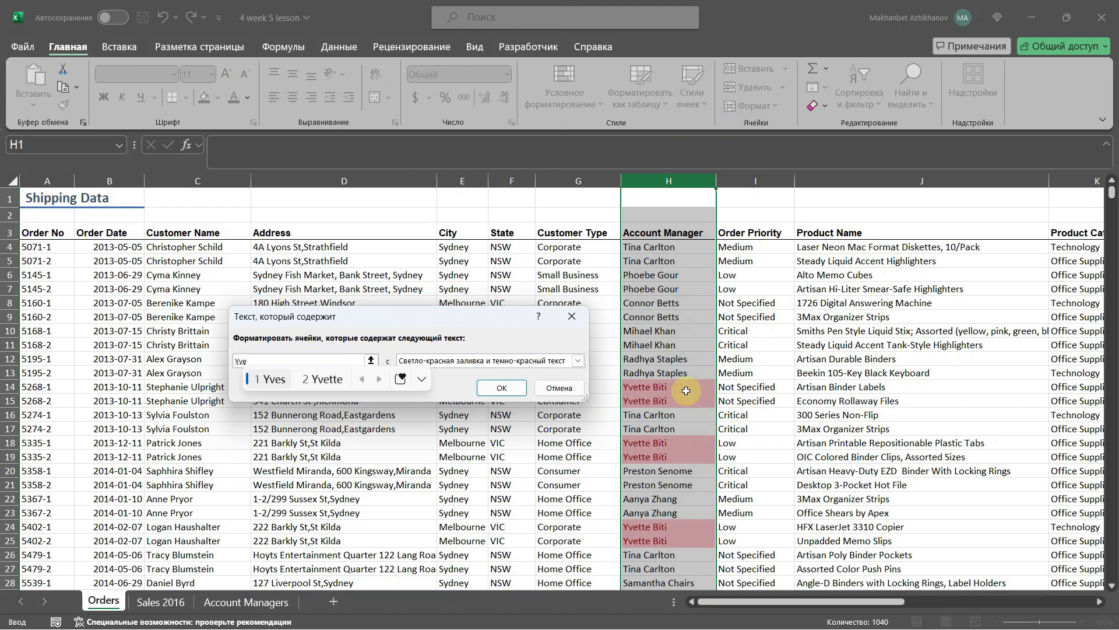
- Replace the text criterion with a reference to cell H14 and apply the highlighting rule to the Account Manager column
{"action": "key", "text": "BackSpace"}
{"action": "key", "text": "BackSpace"}
{"action": "key", "text": "BackSpace"}
{"action": "left_click", "coordinate": [686, 391]}
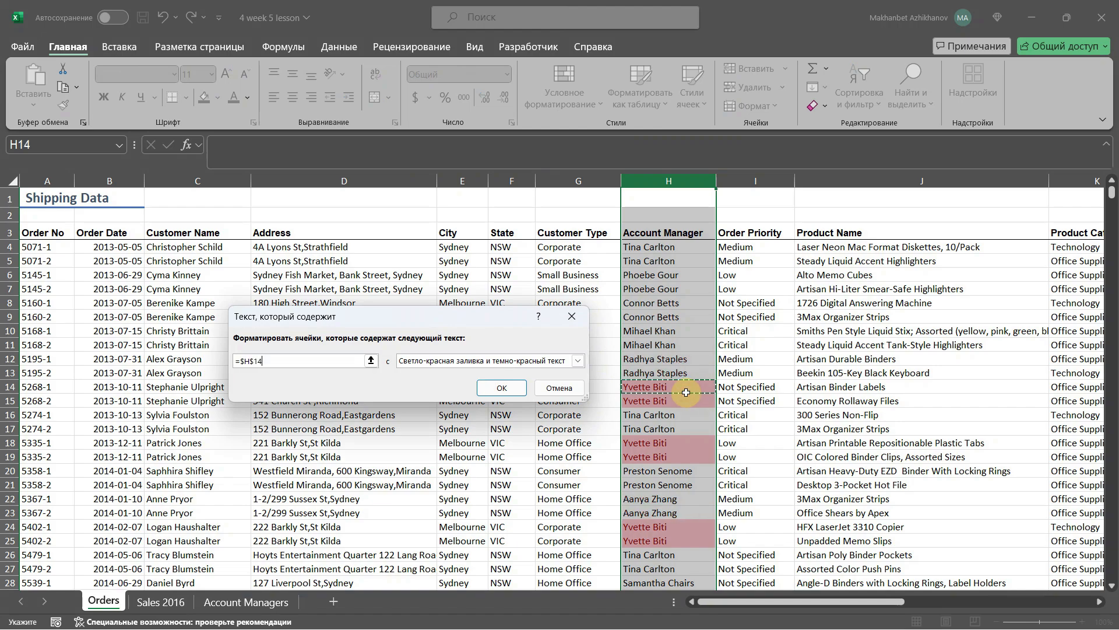
{"action": "scroll", "coordinate": [686, 393], "scroll_direction": "down", "scroll_amount": 8}
{"action": "scroll", "coordinate": [686, 393], "scroll_direction": "down", "scroll_amount": 7}
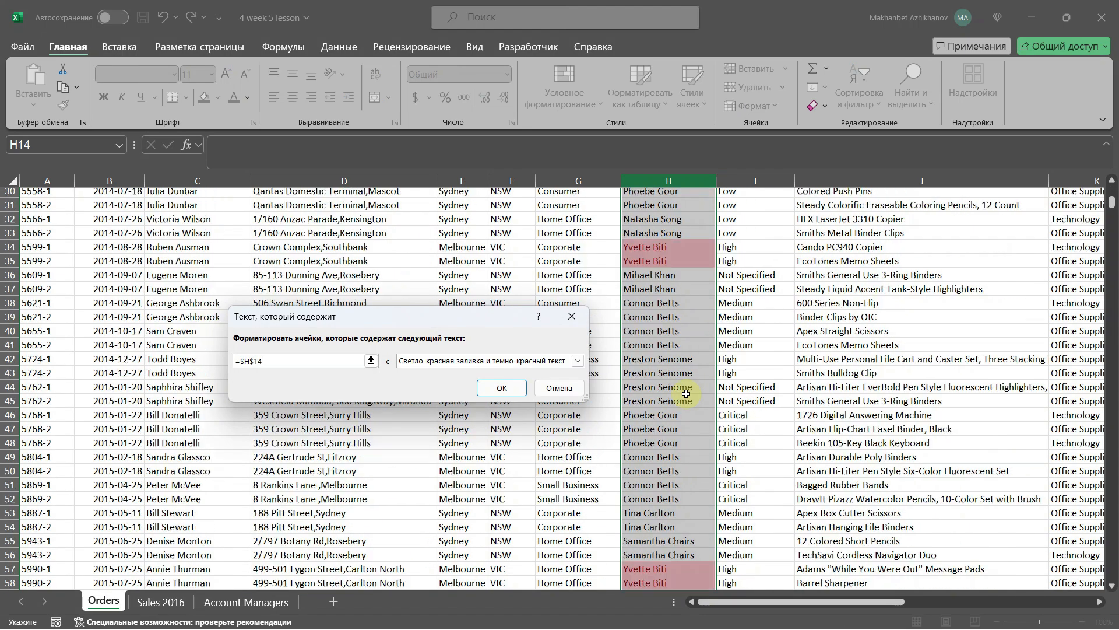
{"action": "scroll", "coordinate": [686, 393], "scroll_direction": "up", "scroll_amount": 12}
{"action": "scroll", "coordinate": [686, 393], "scroll_direction": "up", "scroll_amount": 3}
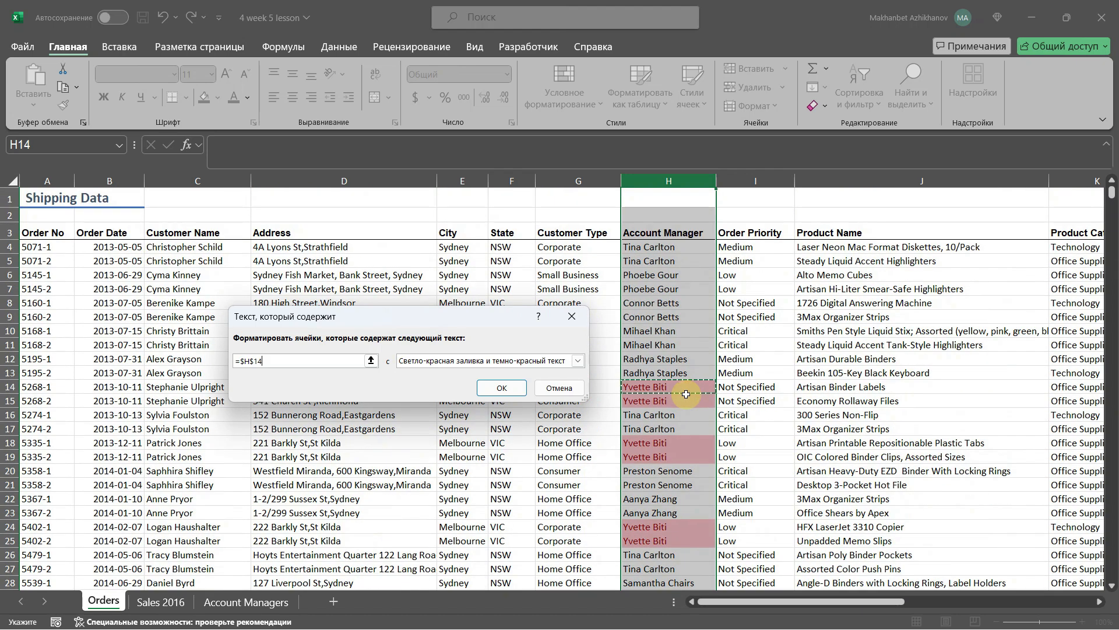
{"action": "left_click", "coordinate": [502, 387]}
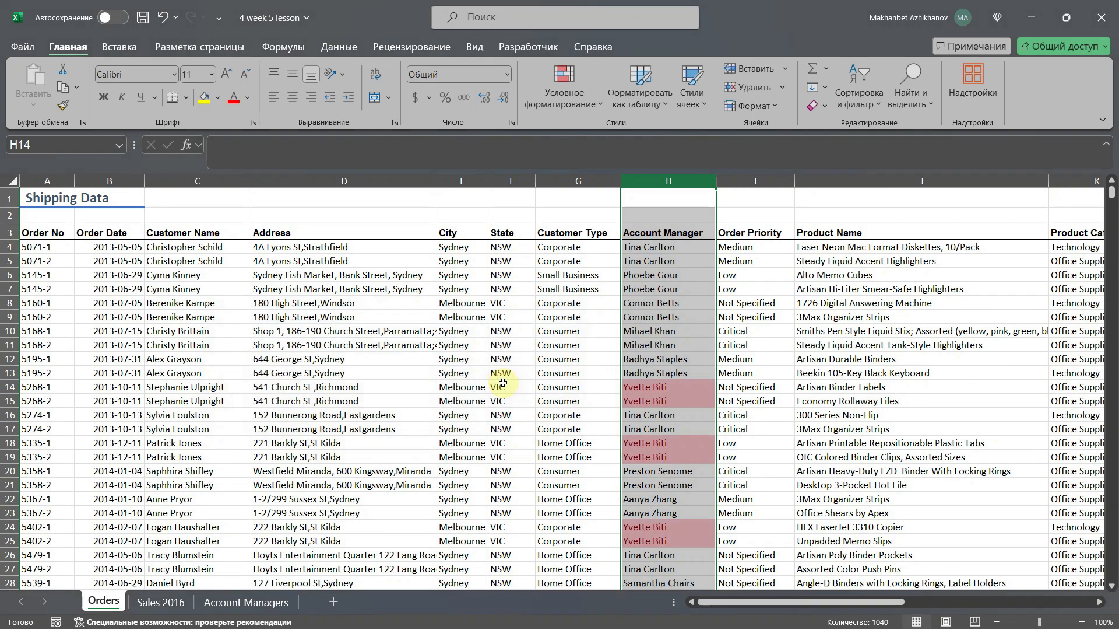
- Clear the conditional formatting rules from the selected Account Manager column
{"action": "left_click", "coordinate": [563, 103]}
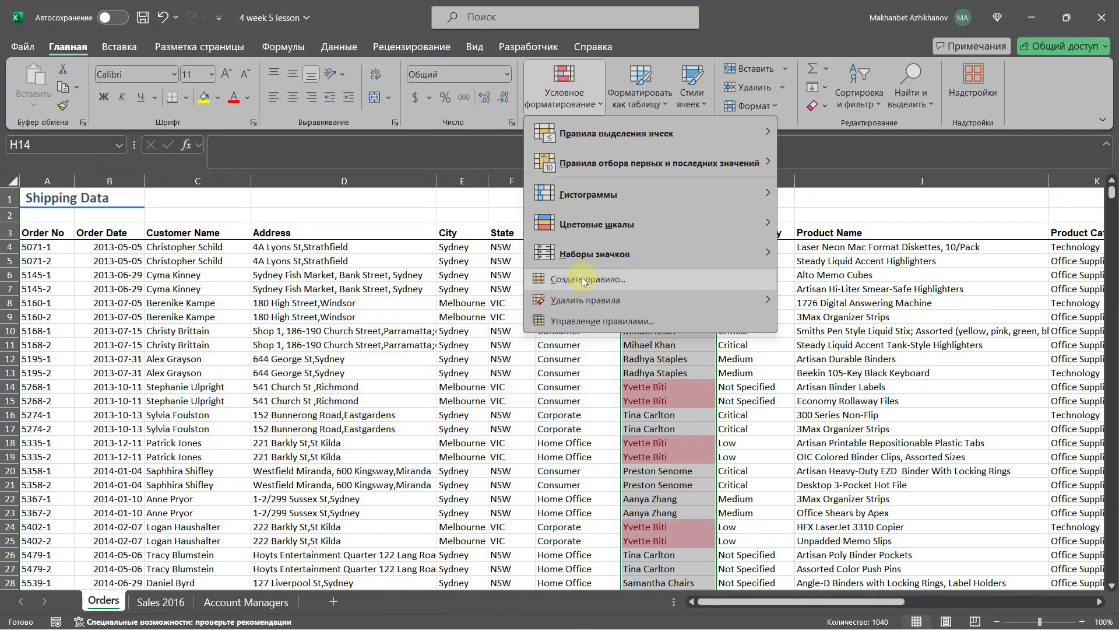
{"action": "mouse_move", "coordinate": [585, 301]}
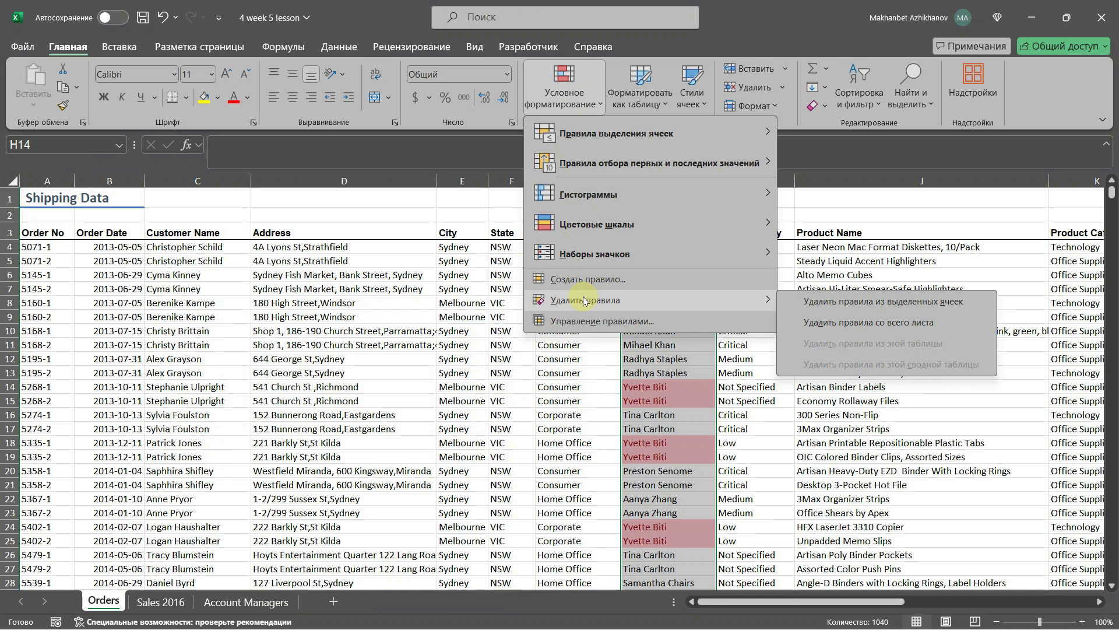
{"action": "left_click", "coordinate": [816, 302]}
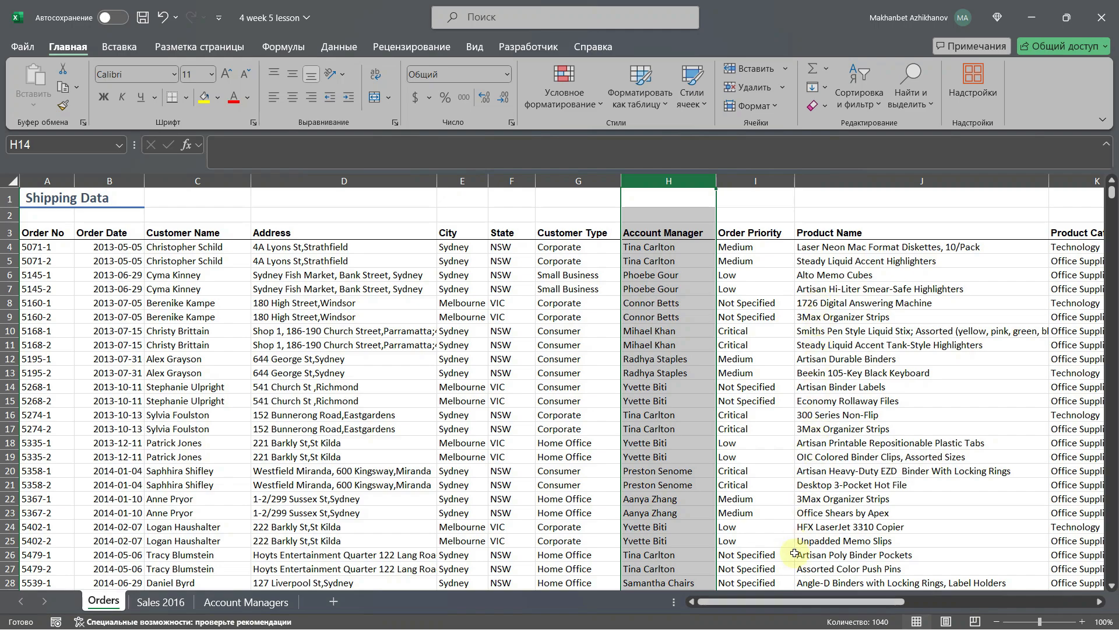
- Apply blue gradient-fill data bars to the Total column (W) and review the bars down the column
{"action": "left_click_drag", "start_coordinate": [779, 601], "coordinate": [1041, 574]}
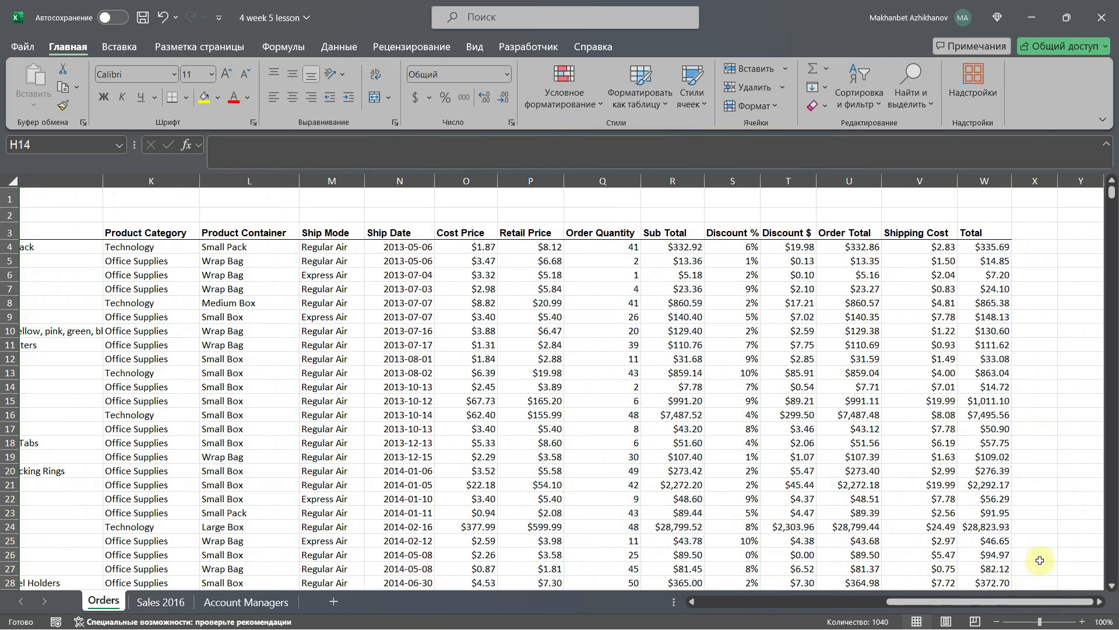
{"action": "left_click", "coordinate": [994, 179]}
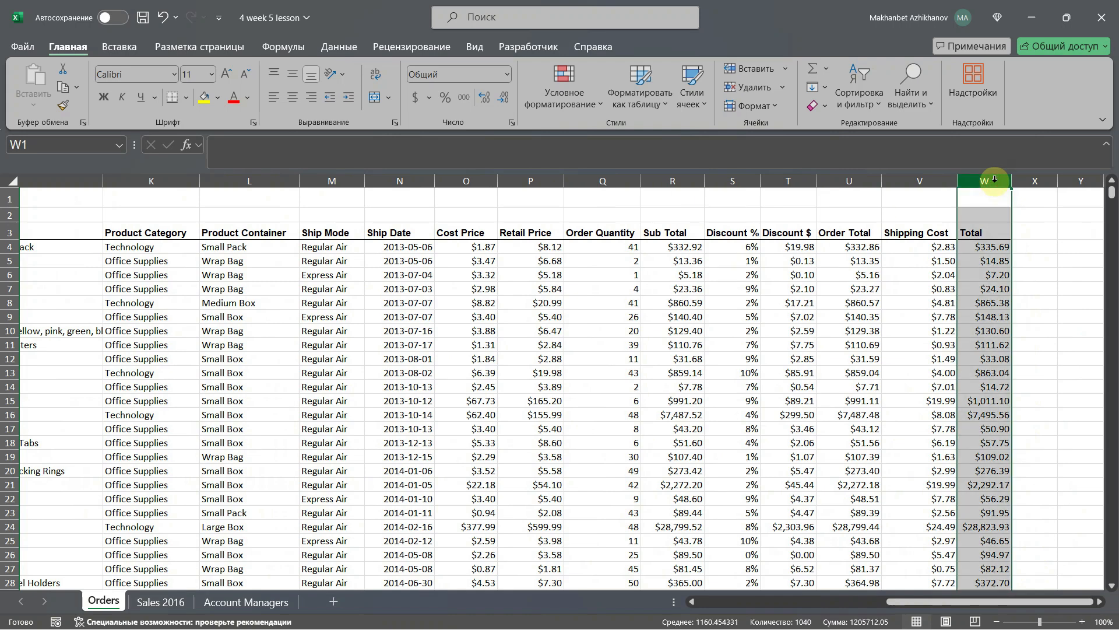
{"action": "left_click", "coordinate": [585, 107]}
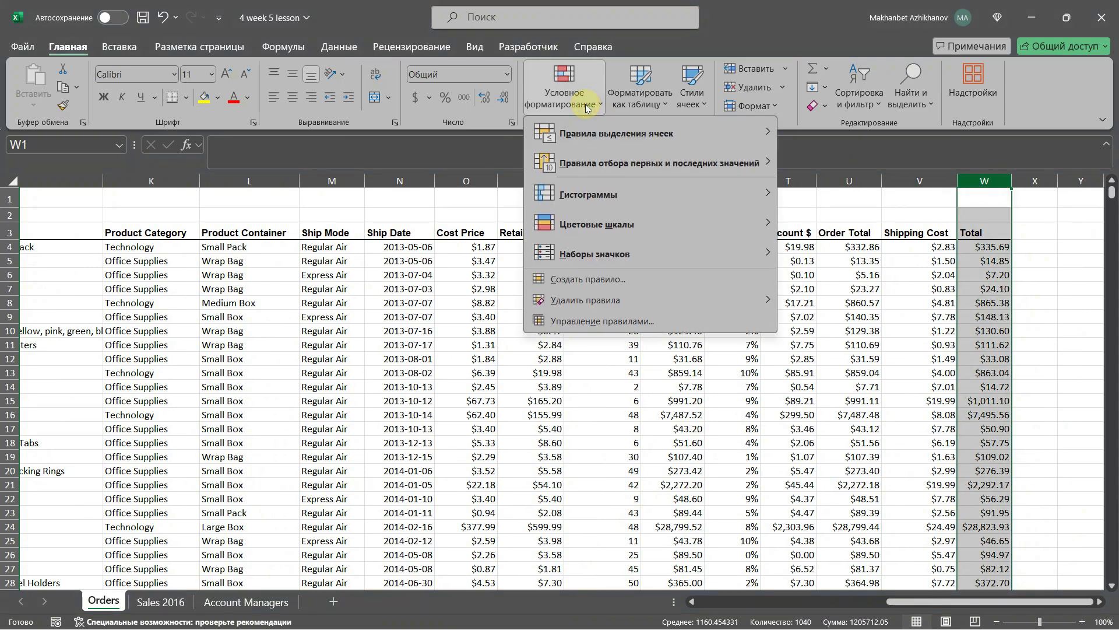
{"action": "mouse_move", "coordinate": [615, 161]}
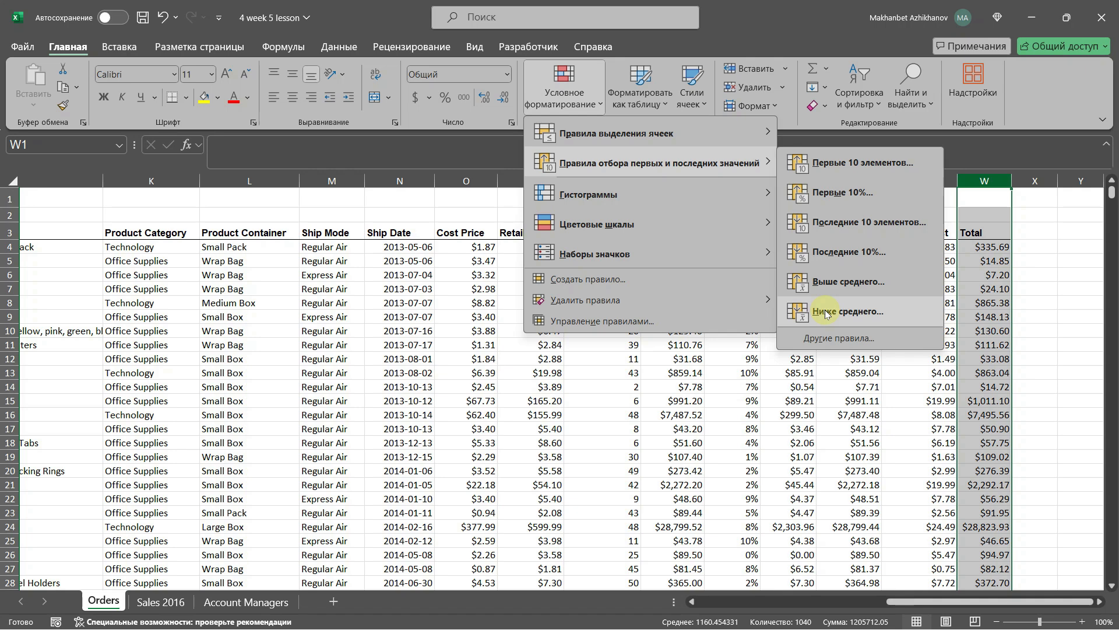
{"action": "mouse_move", "coordinate": [692, 198]}
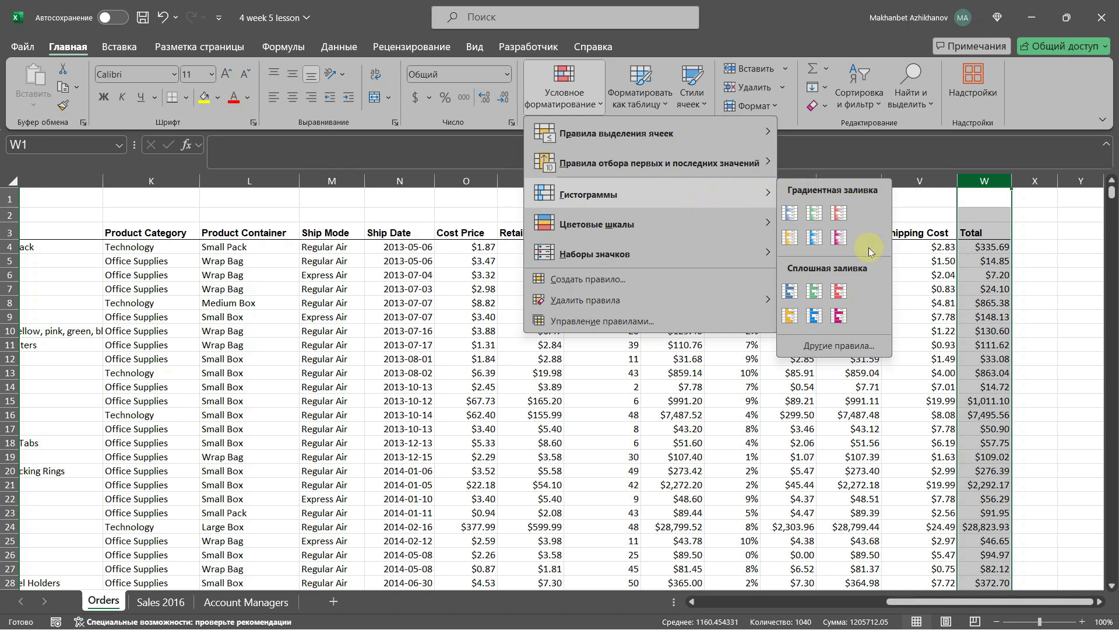
{"action": "left_click", "coordinate": [788, 213]}
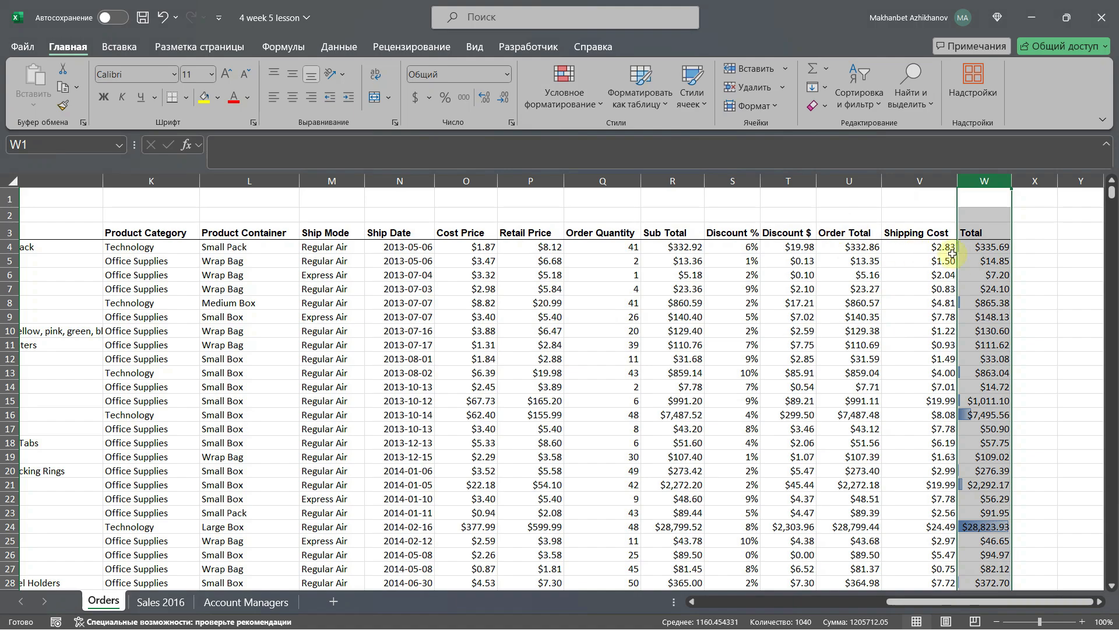
{"action": "scroll", "coordinate": [982, 262], "scroll_direction": "down", "scroll_amount": 8}
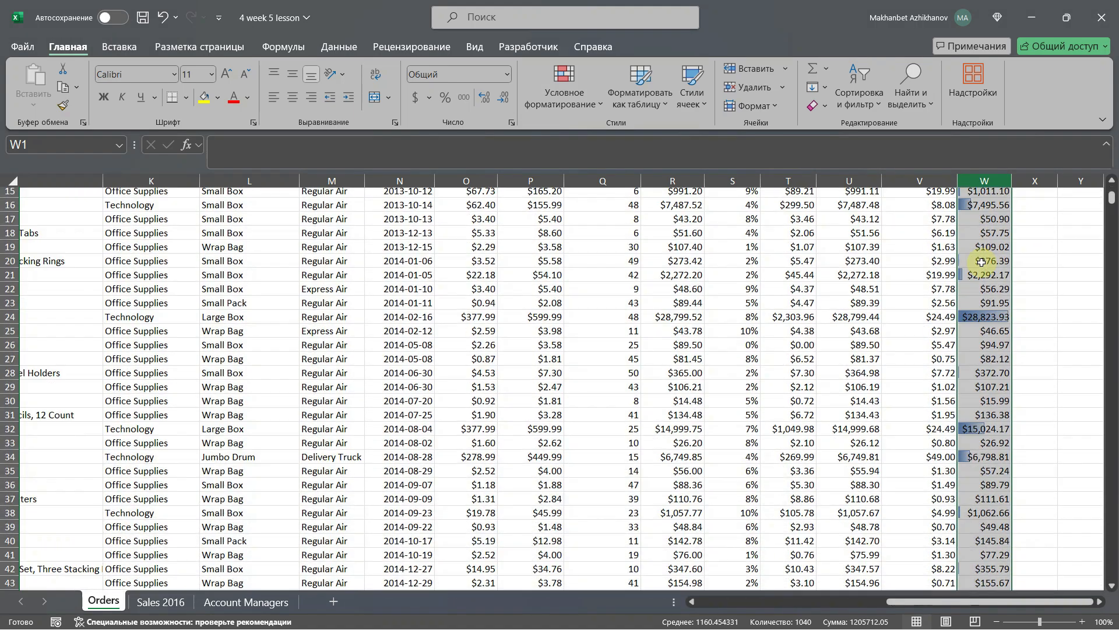
{"action": "scroll", "coordinate": [981, 271], "scroll_direction": "down", "scroll_amount": 7}
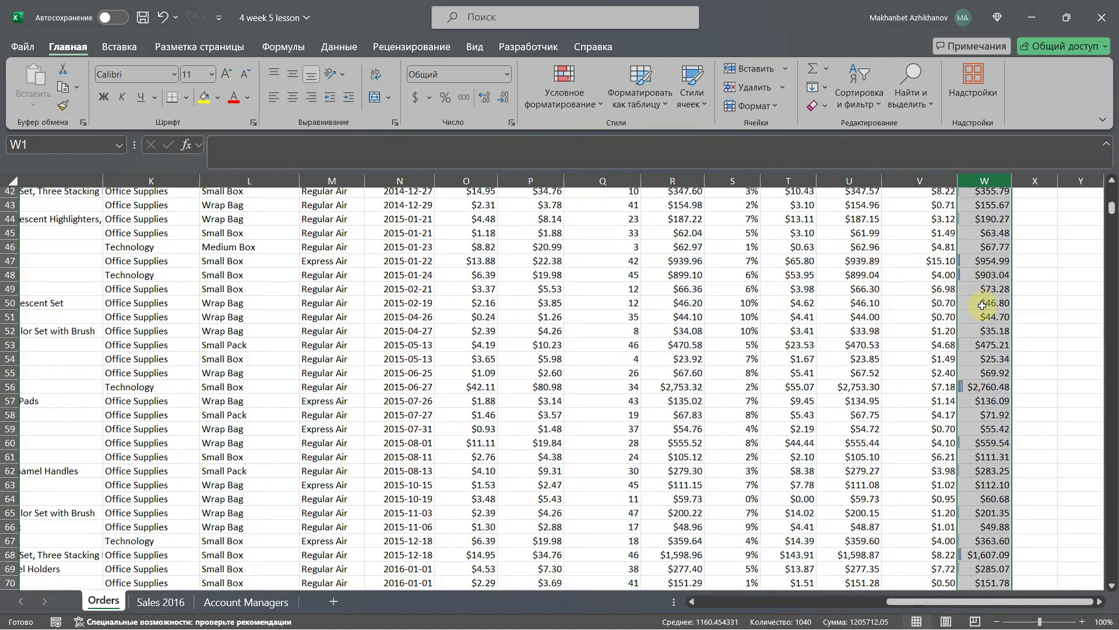
{"action": "scroll", "coordinate": [975, 403], "scroll_direction": "down", "scroll_amount": 6}
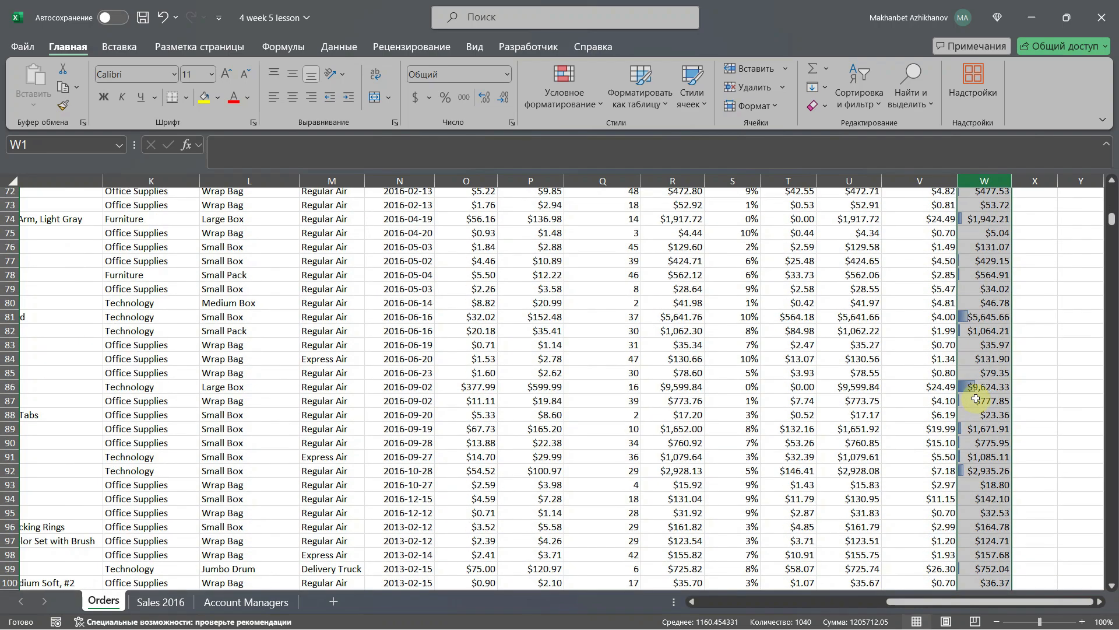
{"action": "scroll", "coordinate": [978, 421], "scroll_direction": "up", "scroll_amount": 18}
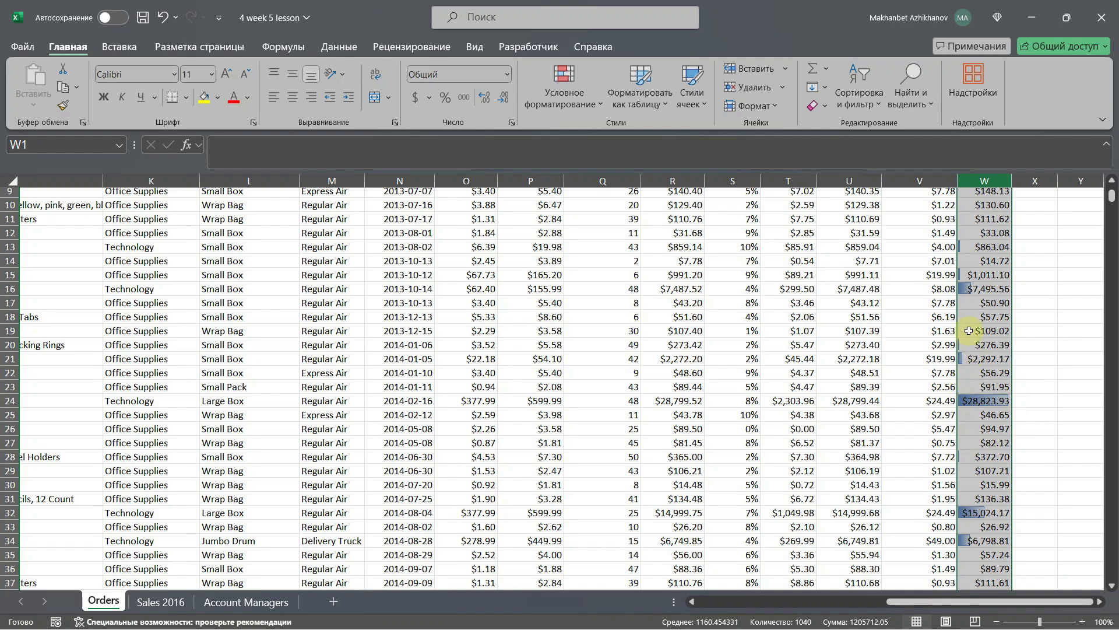
{"action": "scroll", "coordinate": [968, 291], "scroll_direction": "up", "scroll_amount": 3}
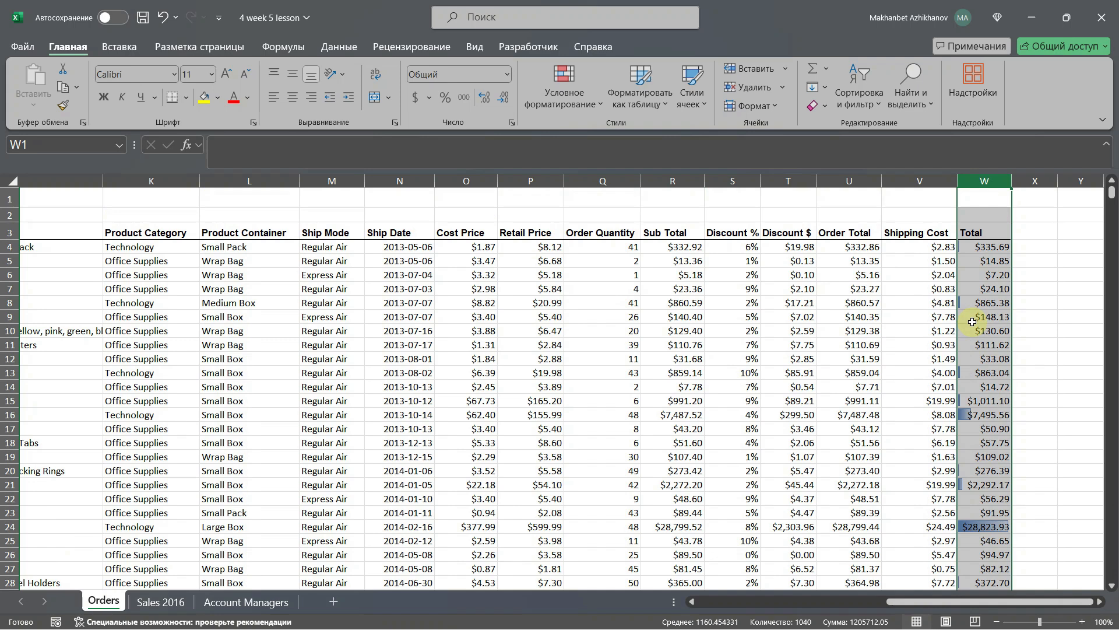
- Apply the green-white color scale to the Shipping Cost column (V) and review the shading down the column
{"action": "left_click", "coordinate": [920, 178]}
{"action": "left_click", "coordinate": [545, 87]}
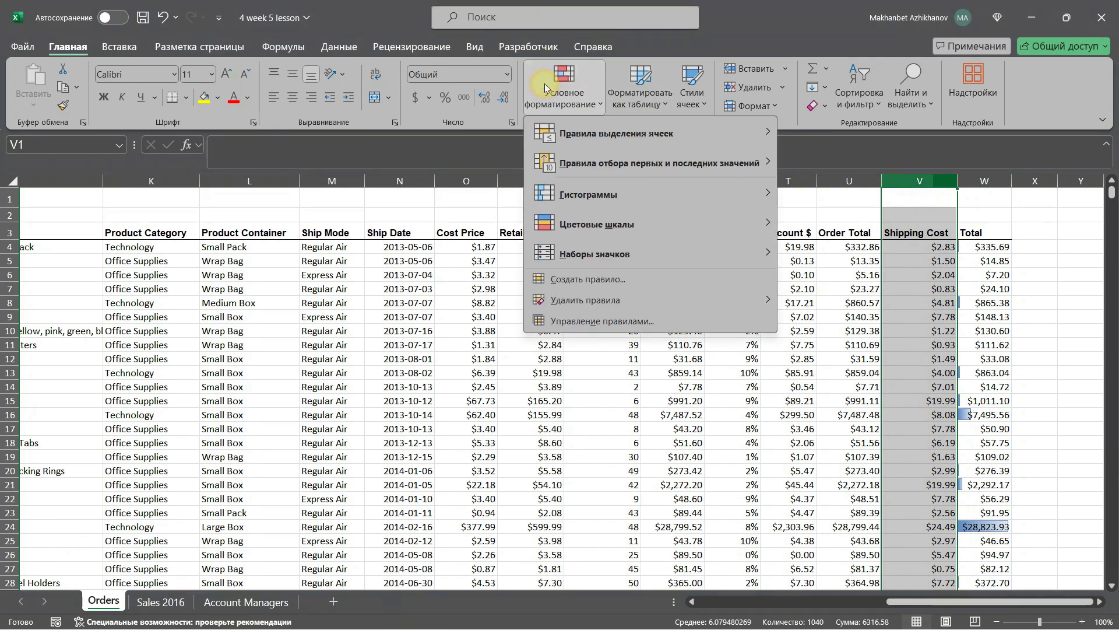
{"action": "mouse_move", "coordinate": [664, 221]}
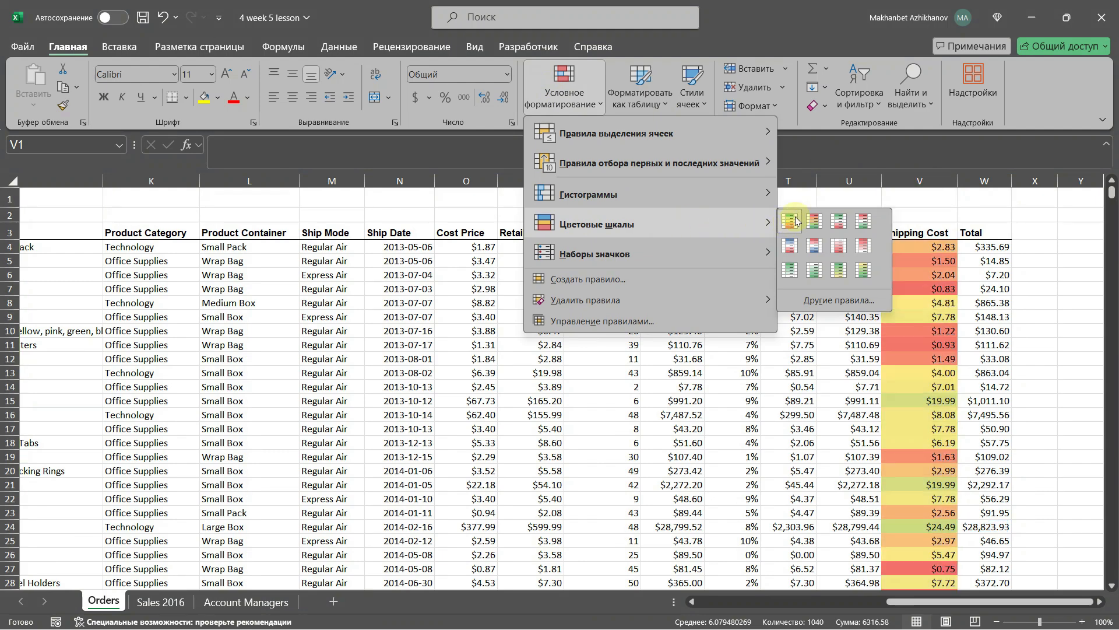
{"action": "left_click", "coordinate": [792, 269]}
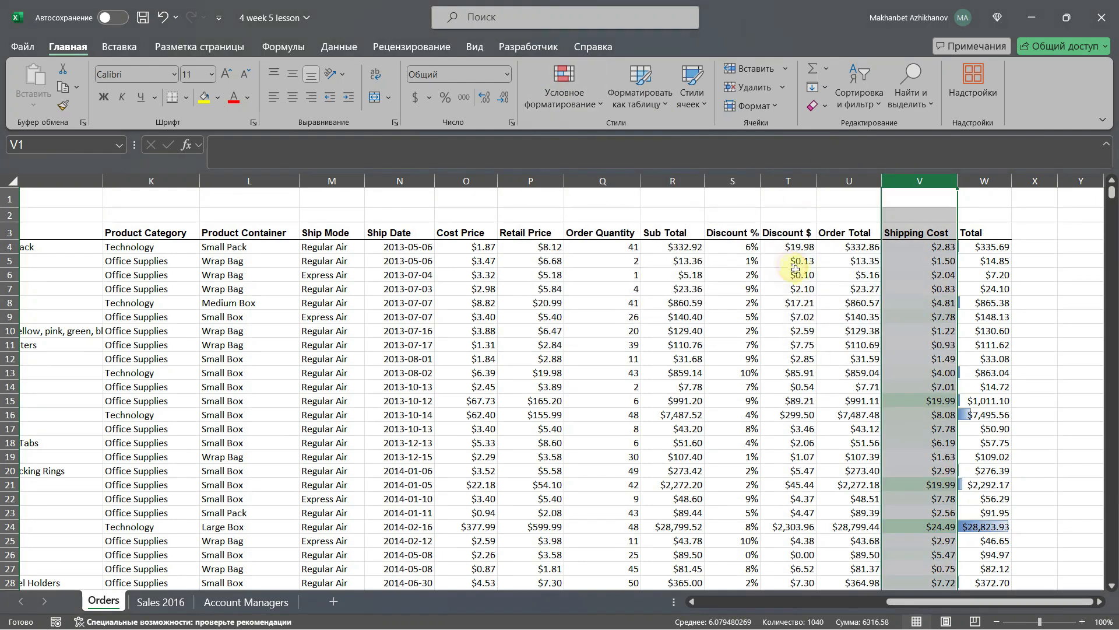
{"action": "scroll", "coordinate": [874, 379], "scroll_direction": "down", "scroll_amount": 5}
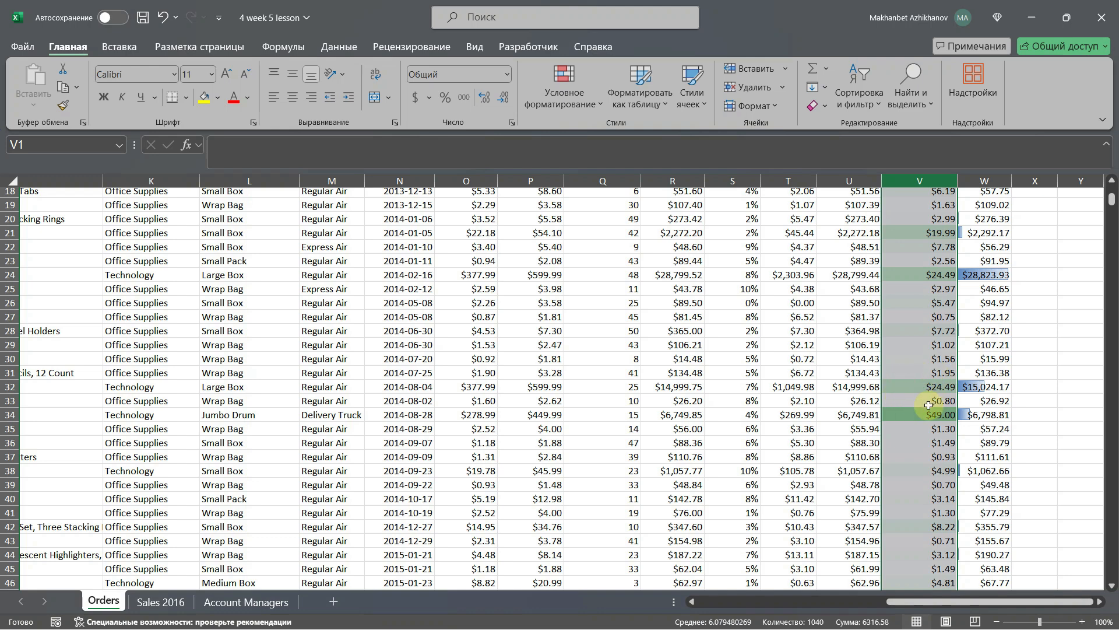
{"action": "scroll", "coordinate": [929, 405], "scroll_direction": "up", "scroll_amount": 2}
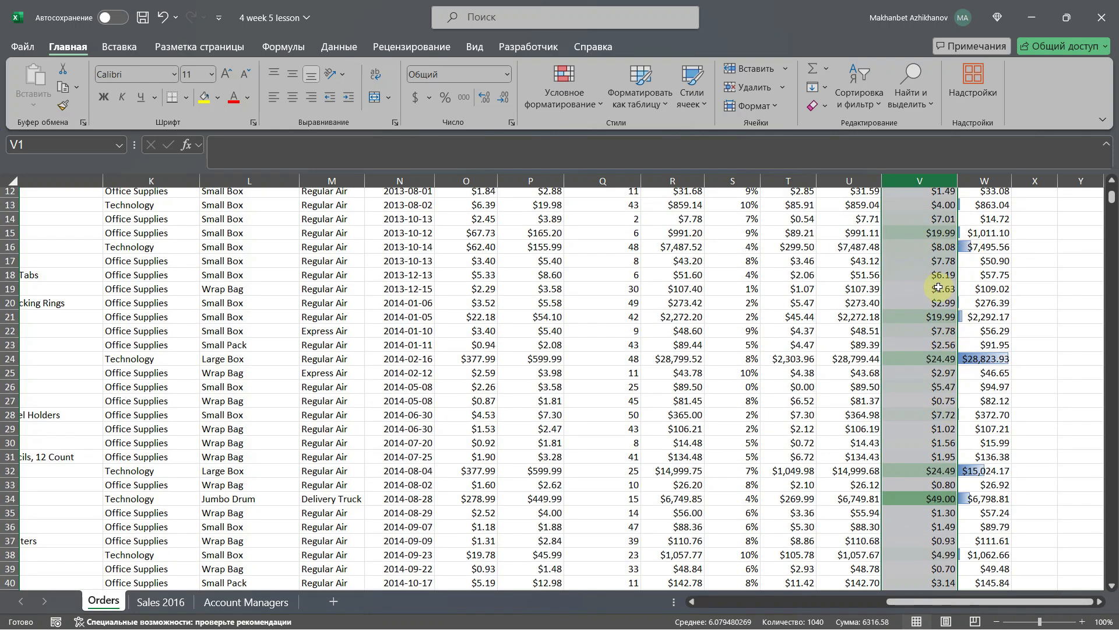
{"action": "scroll", "coordinate": [954, 273], "scroll_direction": "up", "scroll_amount": 1}
{"action": "scroll", "coordinate": [954, 273], "scroll_direction": "up", "scroll_amount": 2}
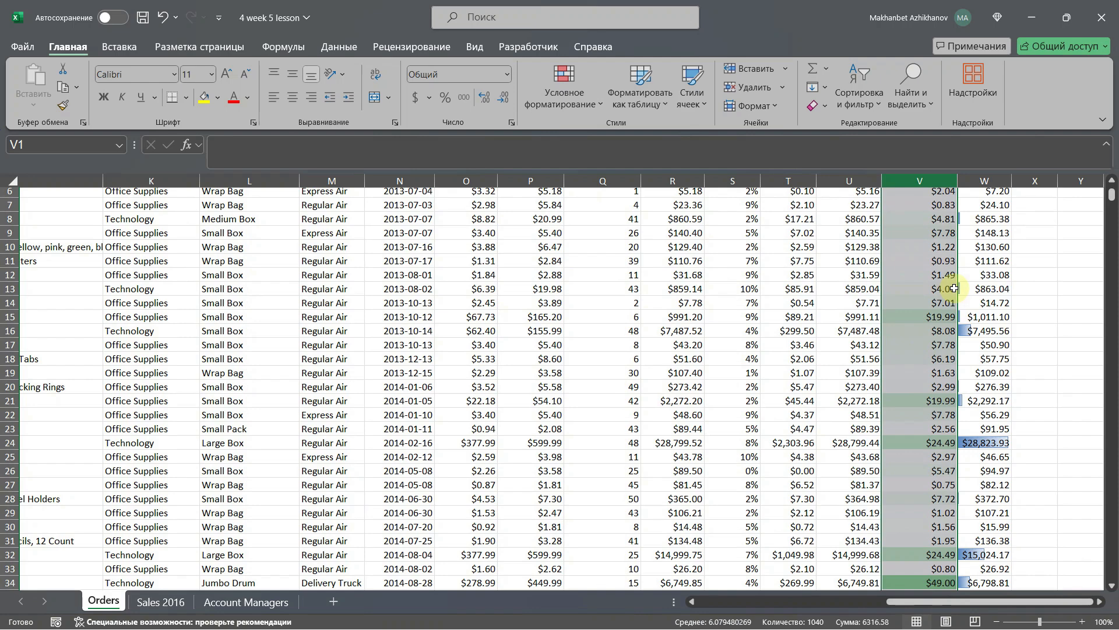
{"action": "scroll", "coordinate": [954, 288], "scroll_direction": "up", "scroll_amount": 2}
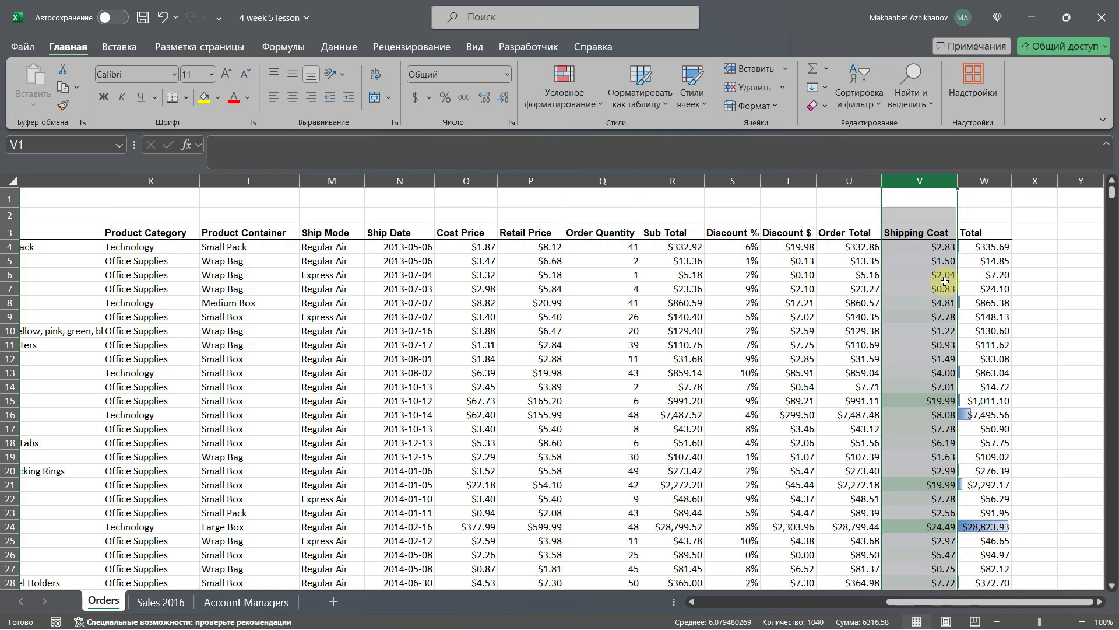
- Clear the conditional formatting rules from the entire Orders sheet
{"action": "left_click", "coordinate": [586, 104]}
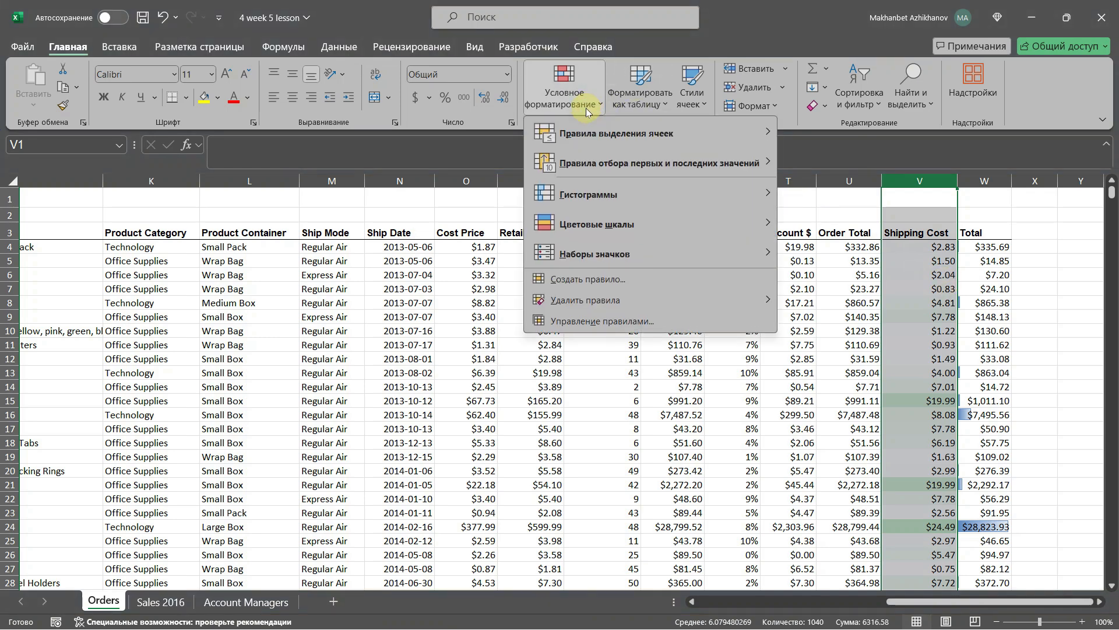
{"action": "mouse_move", "coordinate": [628, 302]}
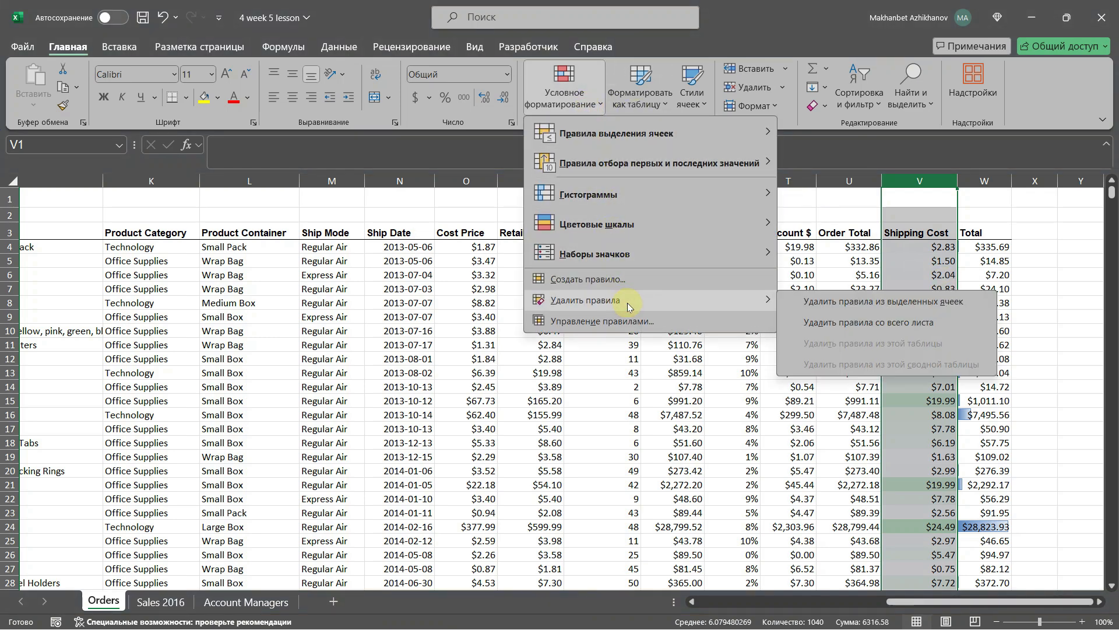
{"action": "left_click", "coordinate": [836, 322]}
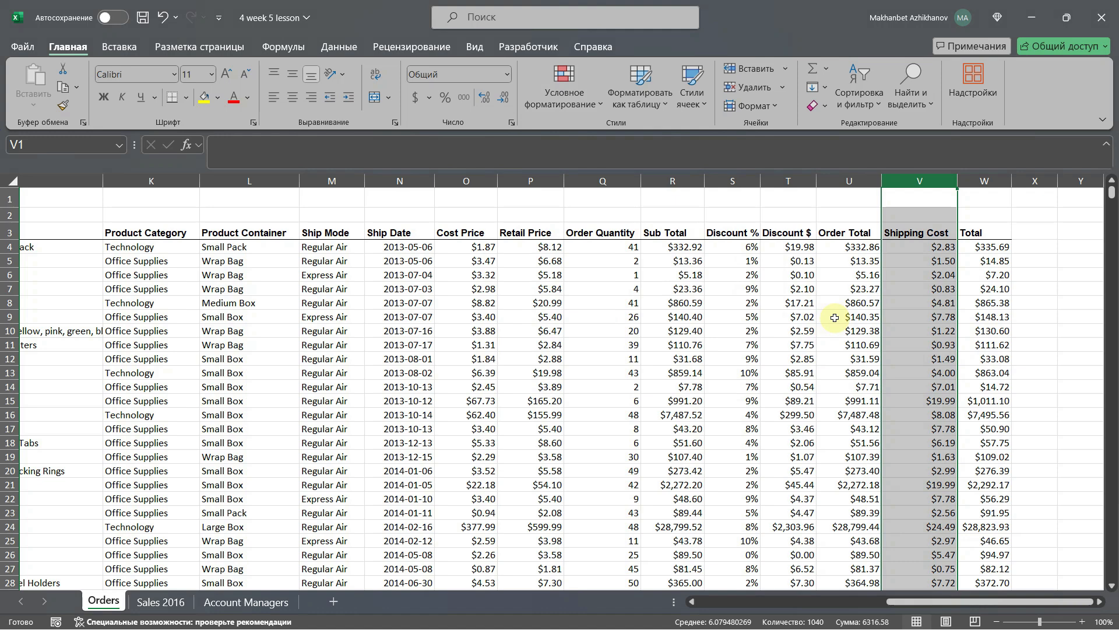
- Apply the five-level ratings bar icon set to the Total column (W), widen the column to fit its values, and review the icons
{"action": "left_click", "coordinate": [982, 184]}
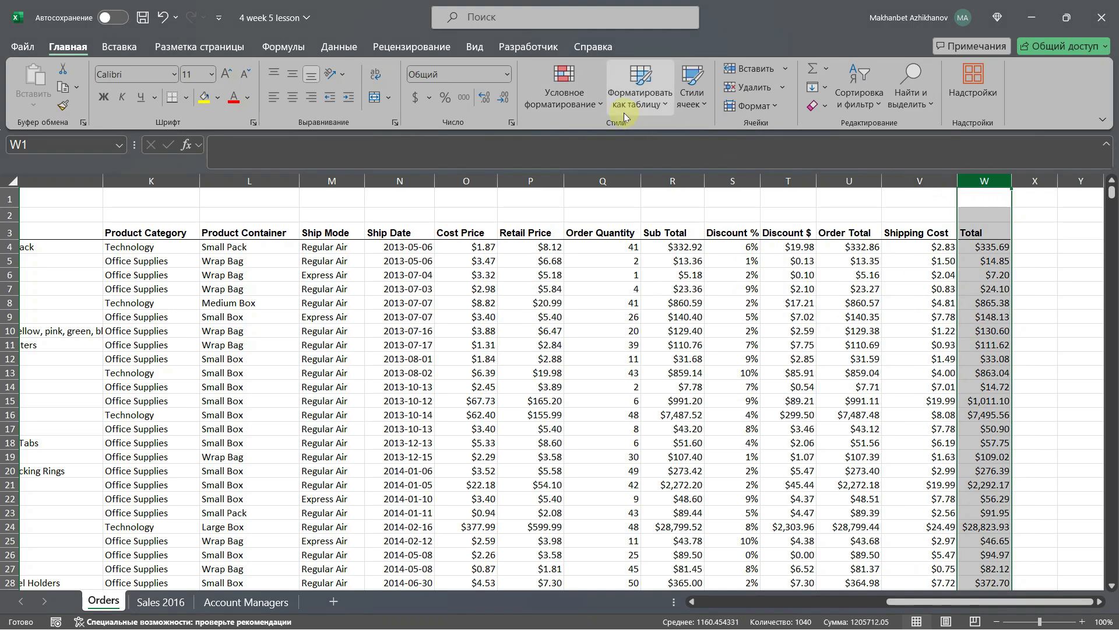
{"action": "left_click", "coordinate": [590, 102]}
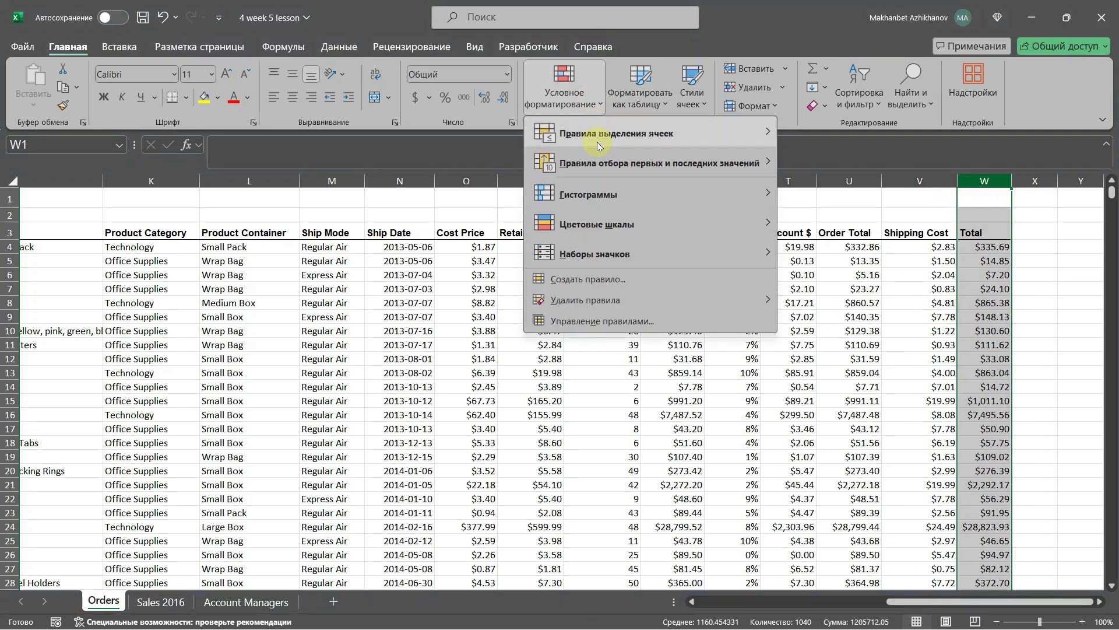
{"action": "mouse_move", "coordinate": [642, 252]}
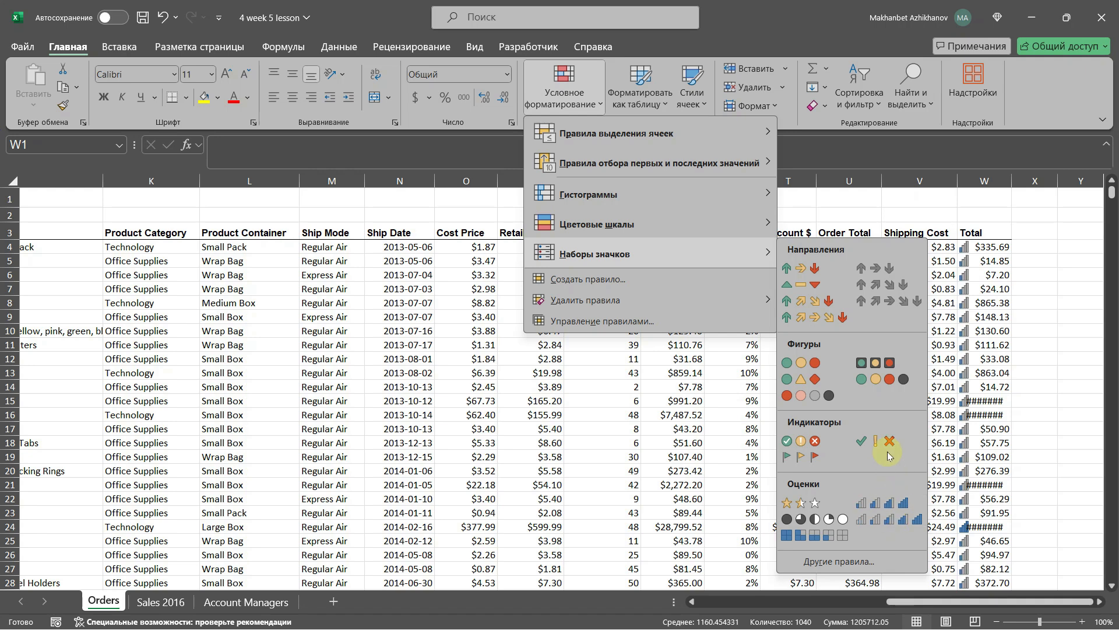
{"action": "left_click", "coordinate": [888, 518]}
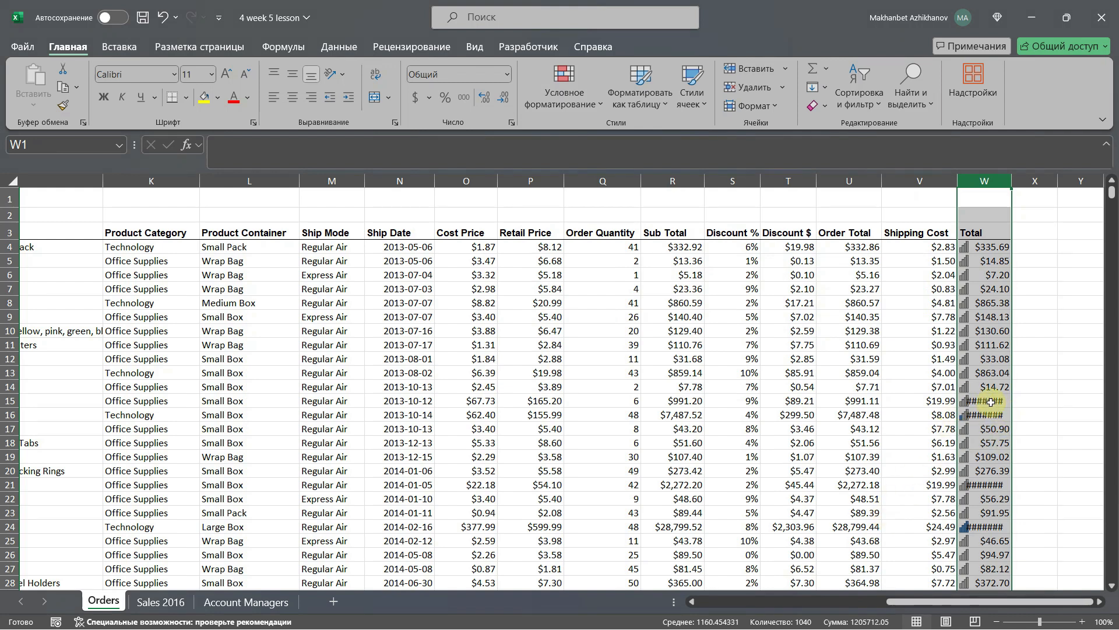
{"action": "left_click_drag", "start_coordinate": [1012, 181], "coordinate": [1046, 182]}
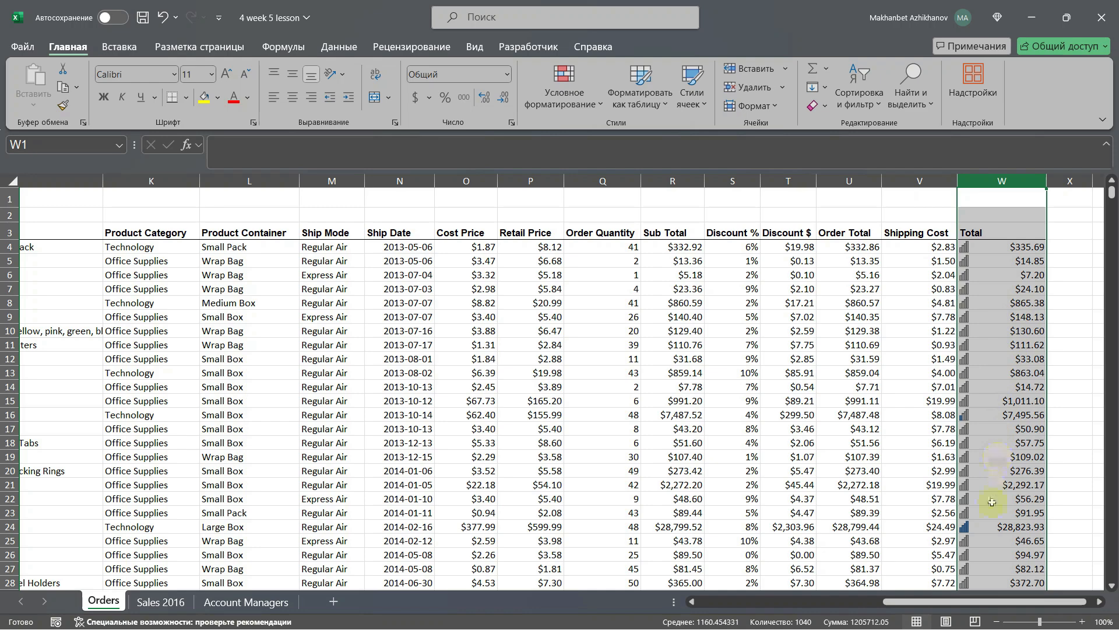
{"action": "left_click", "coordinate": [986, 527]}
{"action": "scroll", "coordinate": [985, 525], "scroll_direction": "down", "scroll_amount": 2}
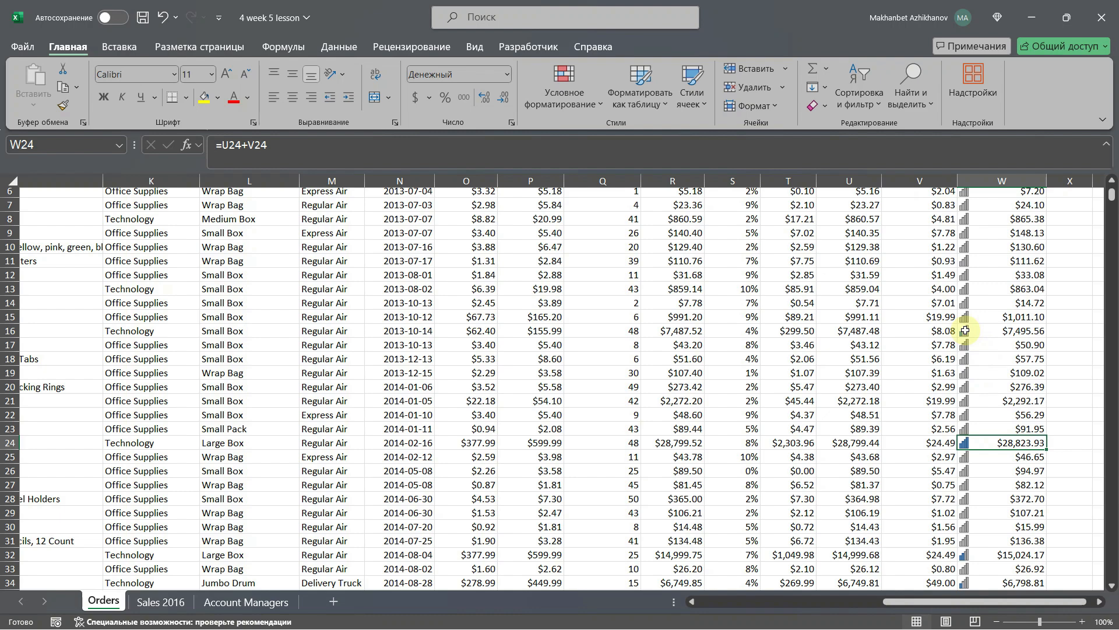
{"action": "scroll", "coordinate": [968, 329], "scroll_direction": "up", "scroll_amount": 1}
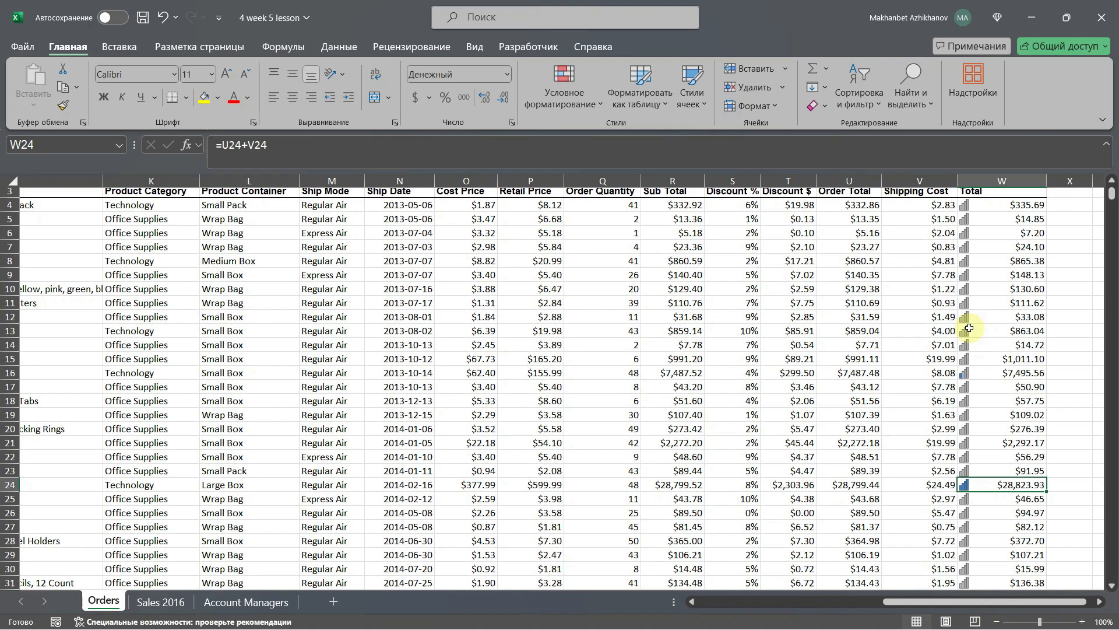
{"action": "scroll", "coordinate": [969, 328], "scroll_direction": "down", "scroll_amount": 7}
{"action": "scroll", "coordinate": [969, 328], "scroll_direction": "up", "scroll_amount": 6}
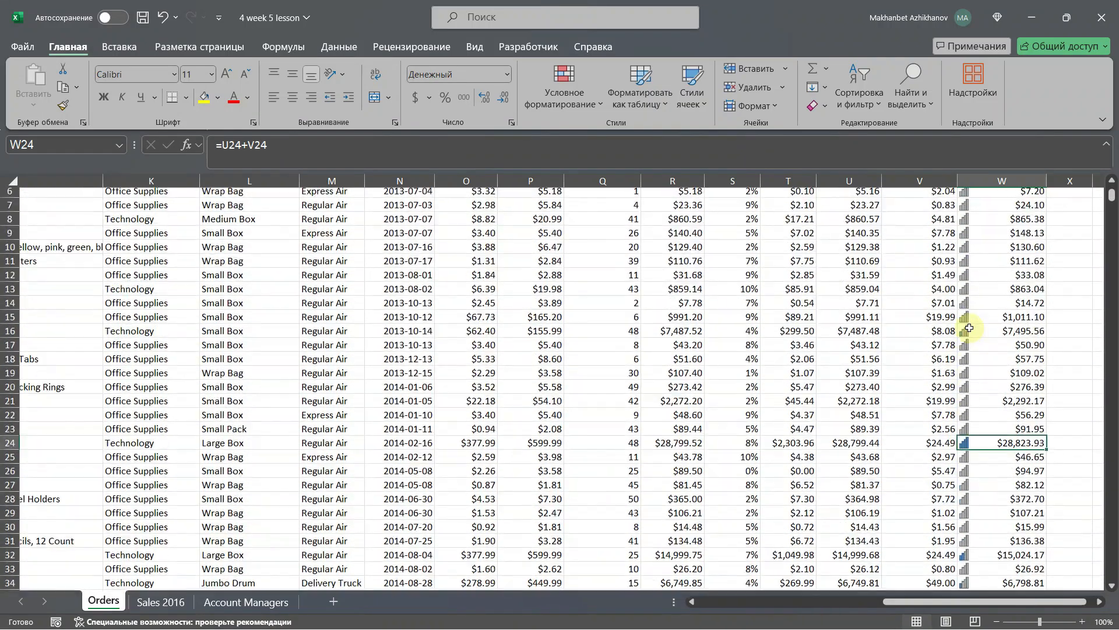
{"action": "scroll", "coordinate": [969, 328], "scroll_direction": "up", "scroll_amount": 2}
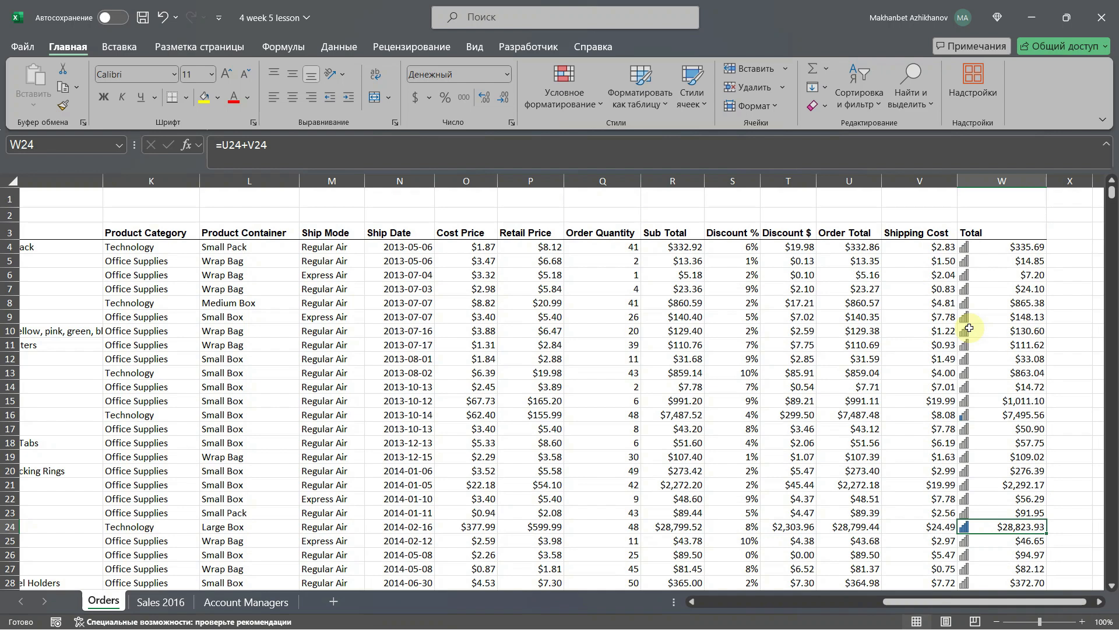